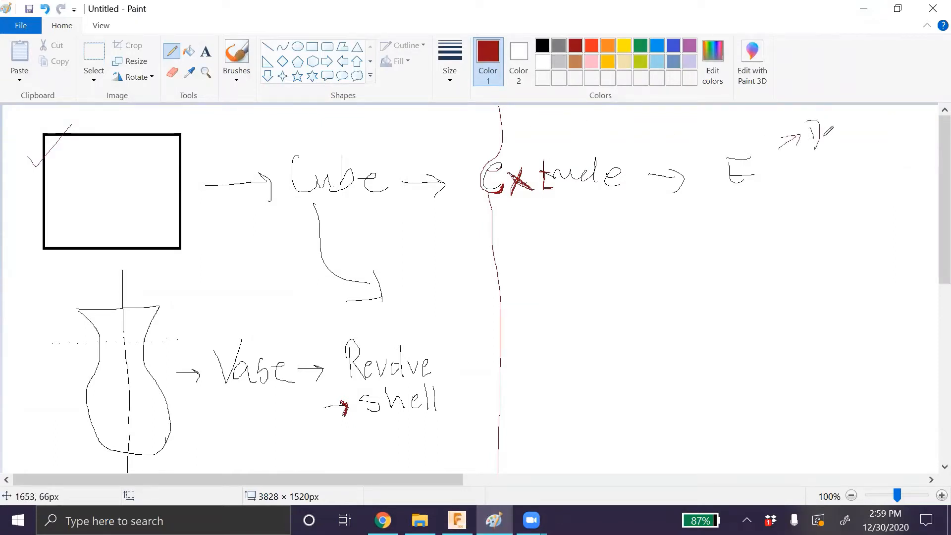
Complete and underline the word "Die", underline "Revolve" and draw a check mark beside the vase drawing
mouse_move(842, 129)
mouse_down()
mouse_move(836, 137)
mouse_move(856, 144)
mouse_up()
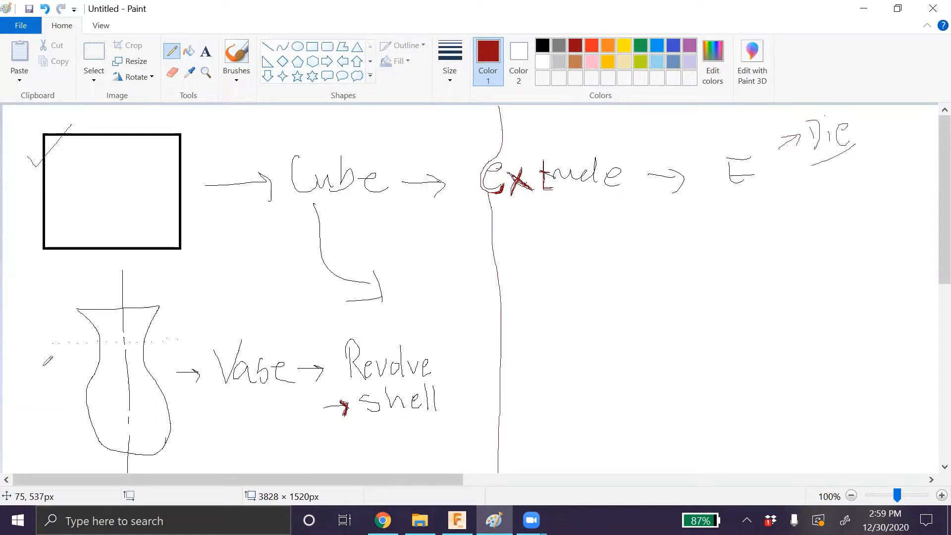
drag(346, 384, 458, 377)
drag(28, 315, 73, 293)
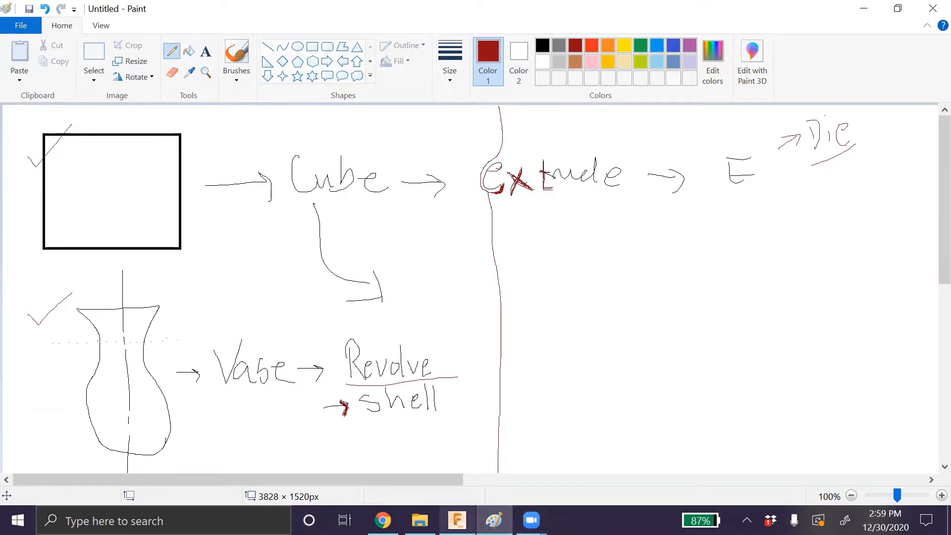
Switch to Fusion 360 and start a new sketch on the vertical front plane
click(457, 520)
click(113, 72)
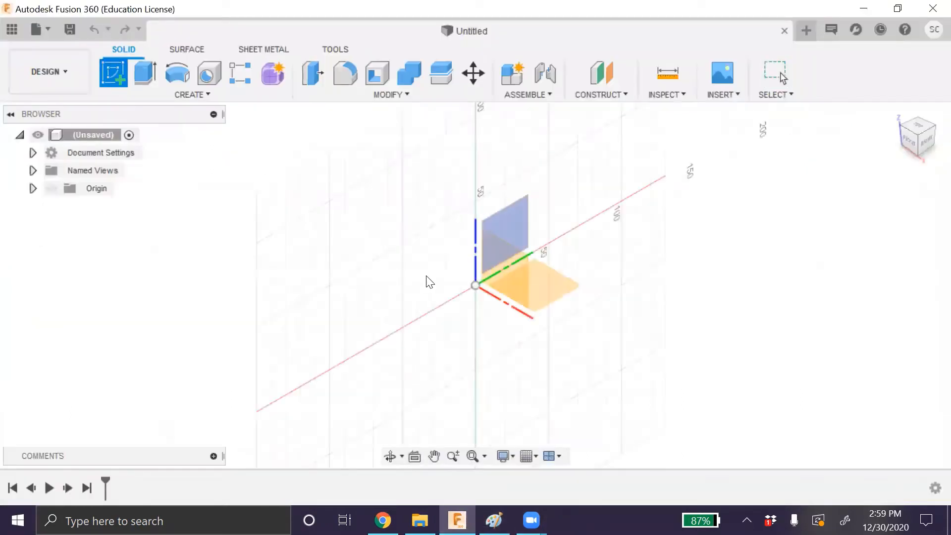
click(497, 262)
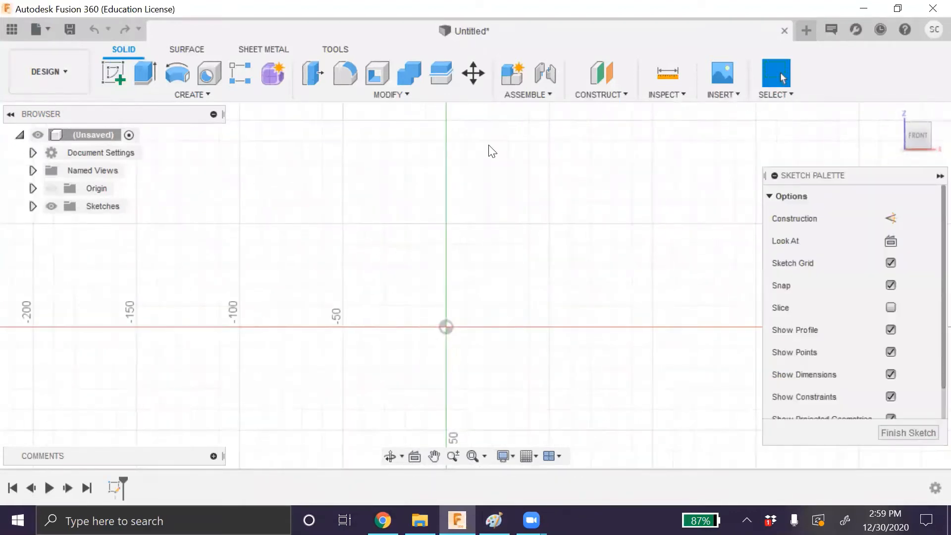
Draw a vertical 130 mm line on the vertical axis, from above the origin down through it
click(197, 94)
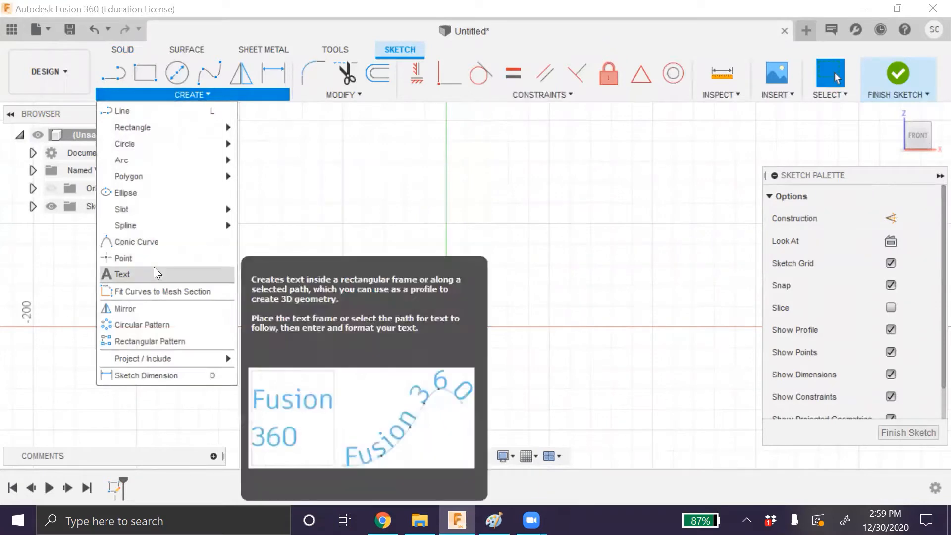
click(308, 218)
key(l)
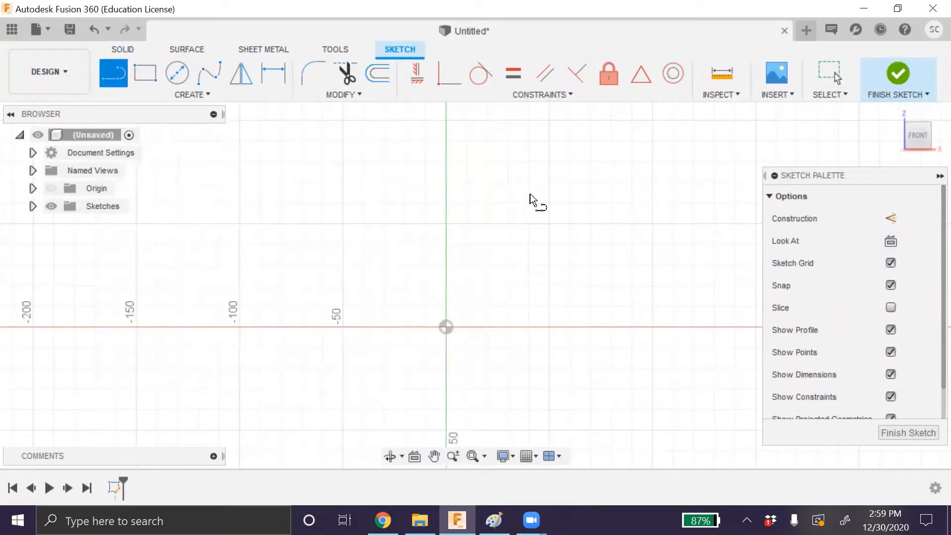
click(446, 162)
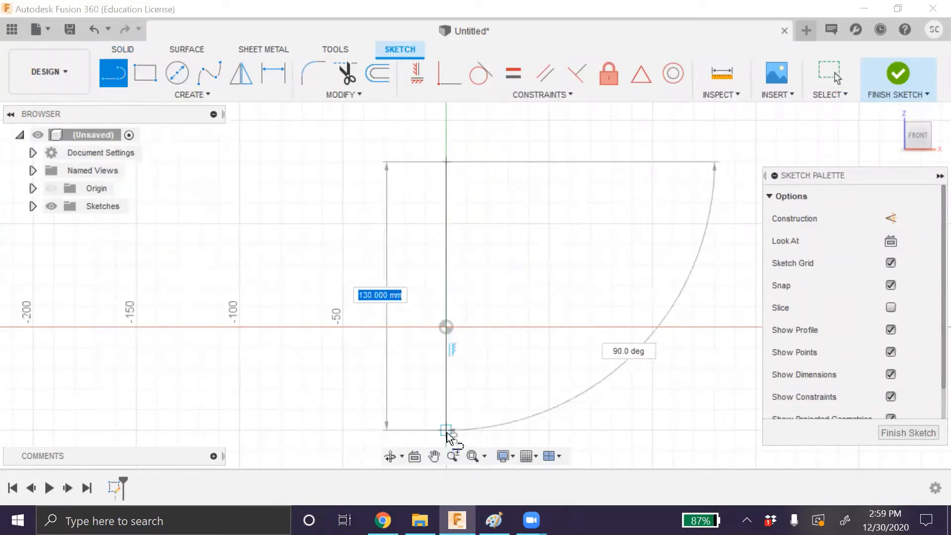
click(446, 430)
key(Escape)
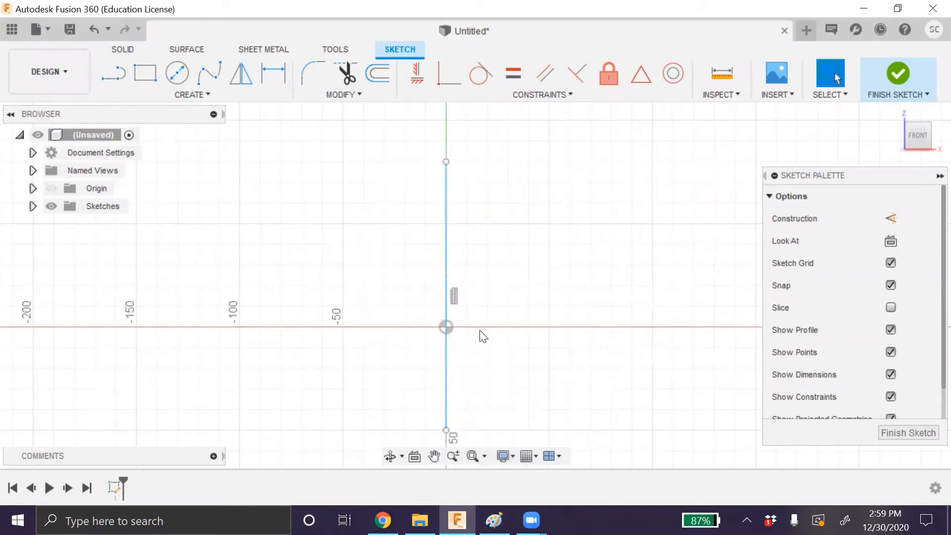
Draw a horizontal line about 30 mm long from the upper end of the vertical line, away from the axis
key(l)
click(446, 162)
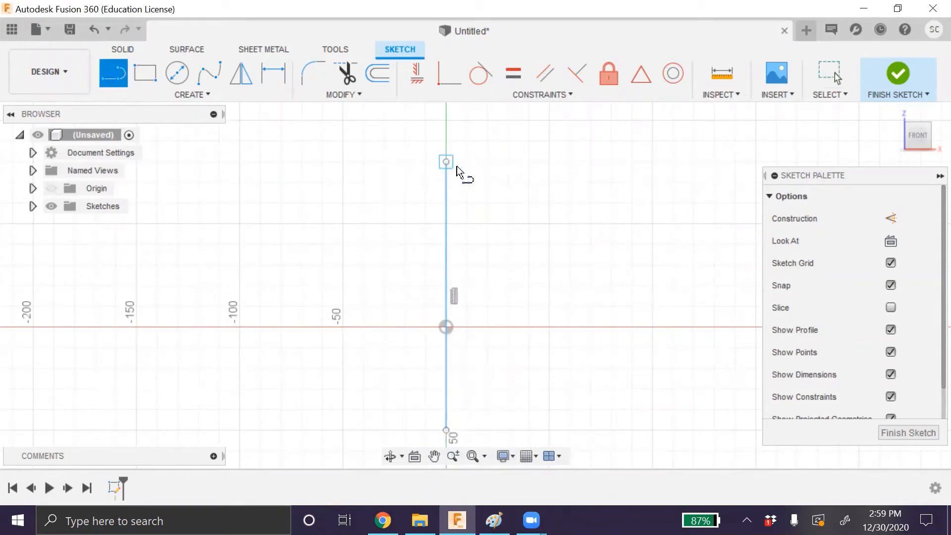
click(508, 162)
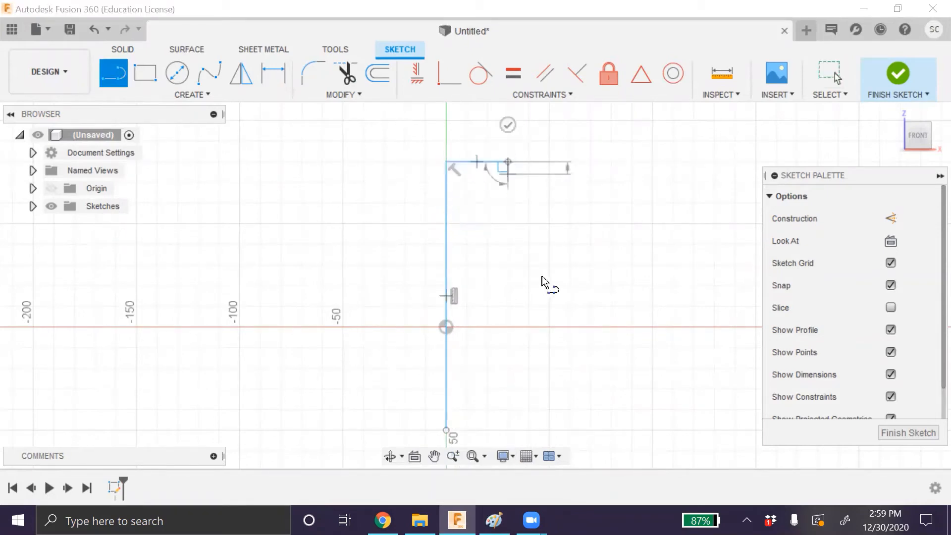
key(Escape)
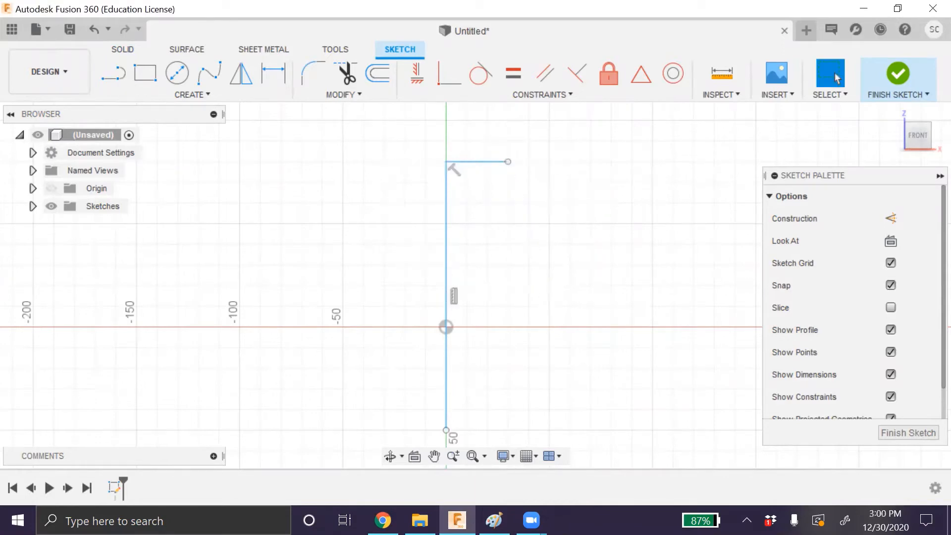
Switch to Paint and hatch the right half of the vase drawing with diagonal strokes
click(494, 521)
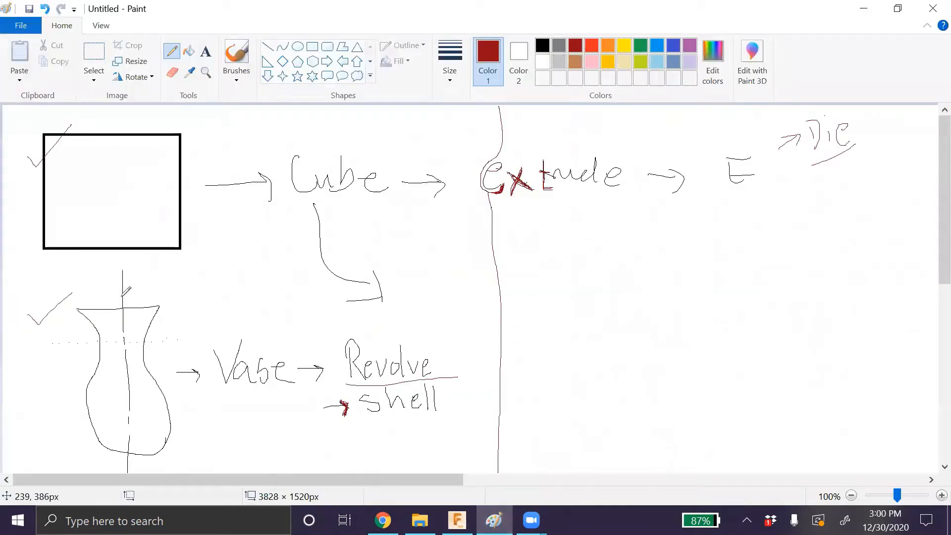
mouse_move(127, 321)
mouse_down()
mouse_move(159, 297)
mouse_move(157, 315)
mouse_up()
drag(126, 359, 161, 344)
drag(134, 375, 164, 358)
mouse_move(126, 399)
mouse_down()
mouse_move(163, 384)
mouse_move(182, 396)
mouse_up()
mouse_move(129, 434)
mouse_down()
mouse_move(181, 414)
mouse_move(174, 437)
mouse_up()
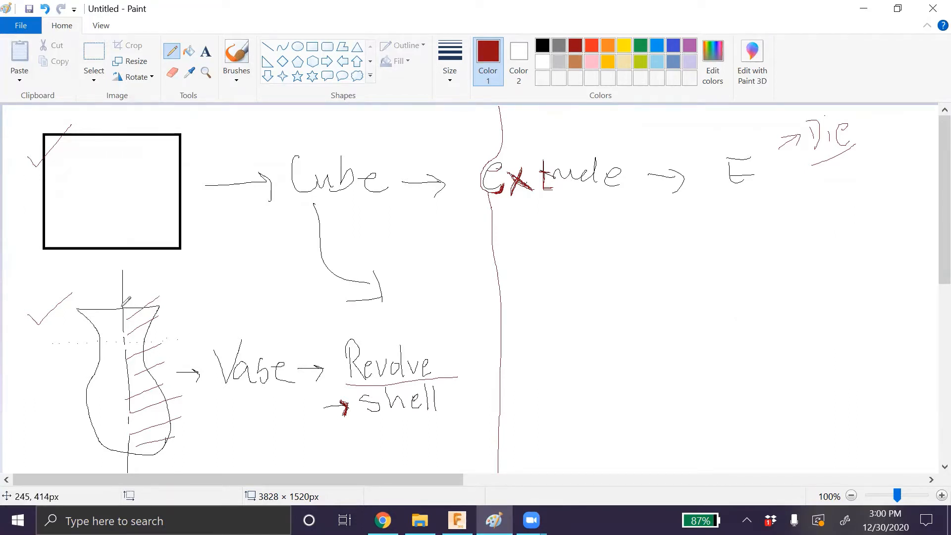
Draw a rotation arrow around the top of the vase's axis and frame the word "Revolve" with strokes
drag(131, 290, 116, 291)
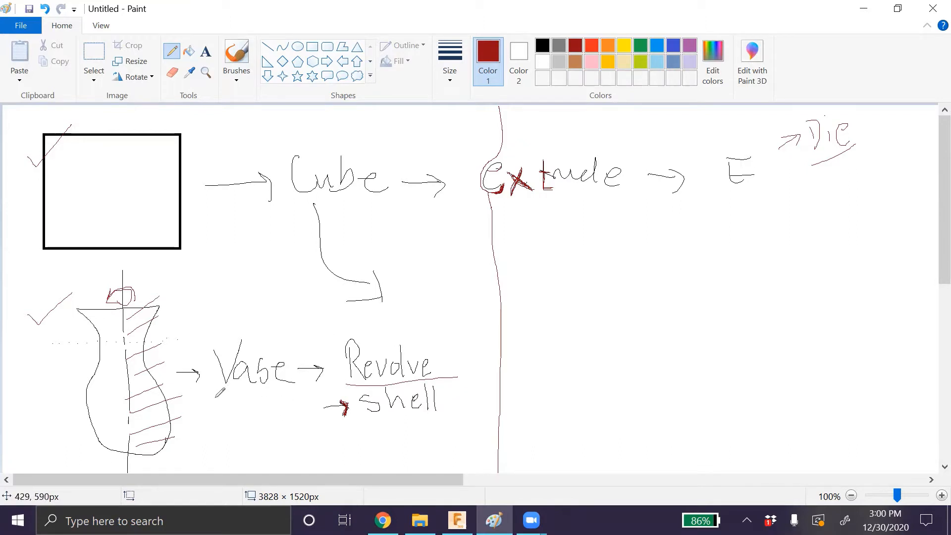
mouse_move(348, 326)
mouse_down()
mouse_move(441, 326)
mouse_move(448, 373)
mouse_up()
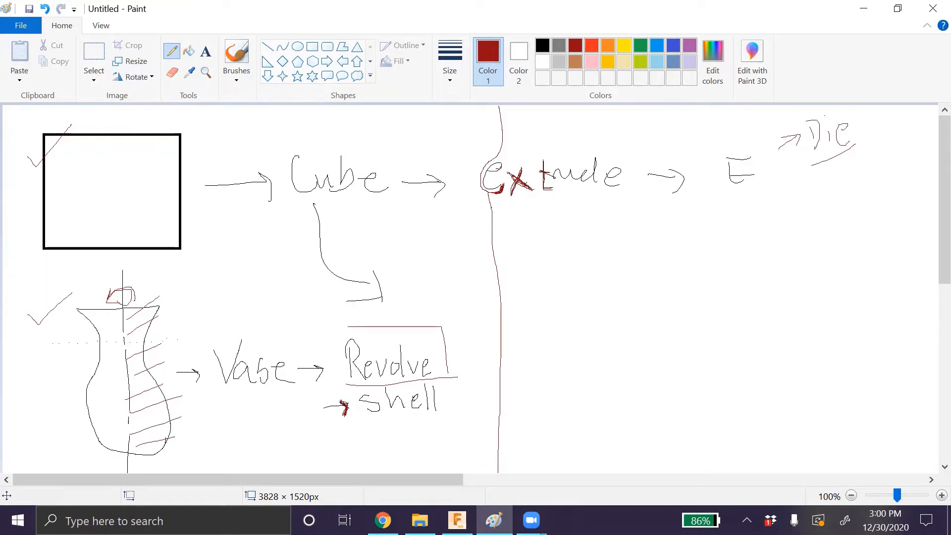
Switch to Fusion 360 and place a conic curve down from the top line's free end, with its vertex inward at X 20, Z 60 mm
click(457, 520)
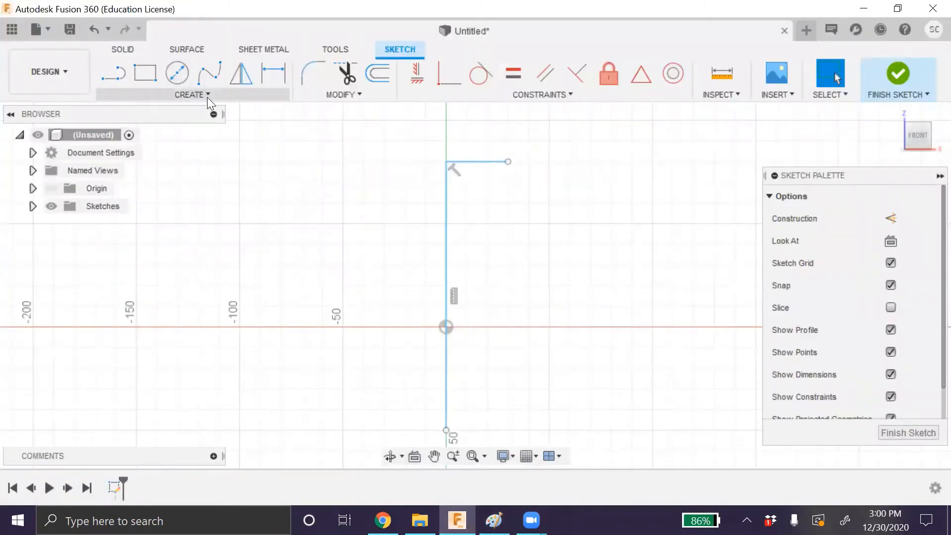
click(192, 94)
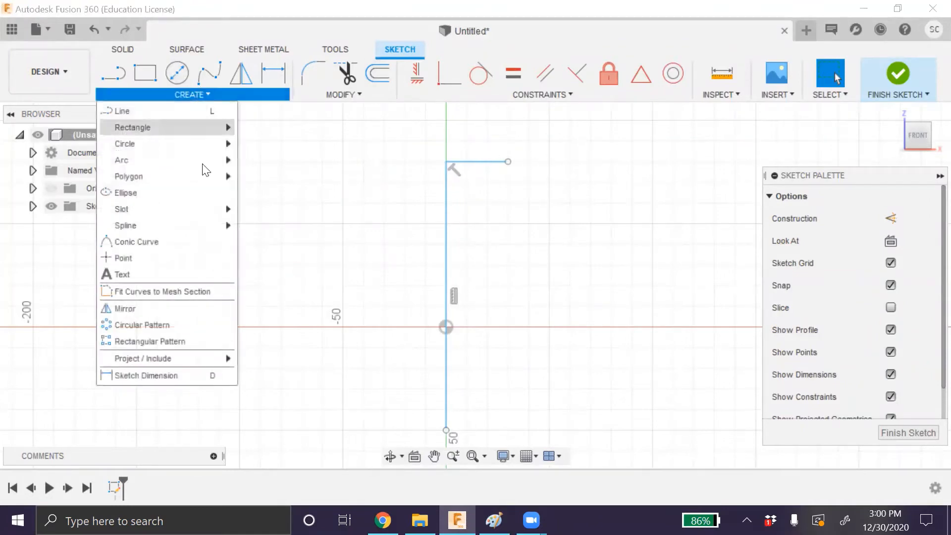
click(195, 241)
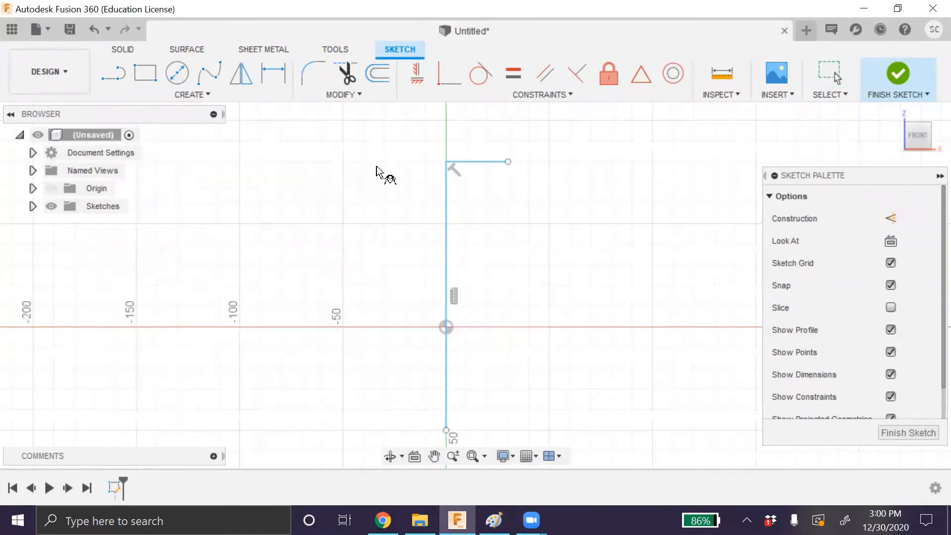
click(508, 163)
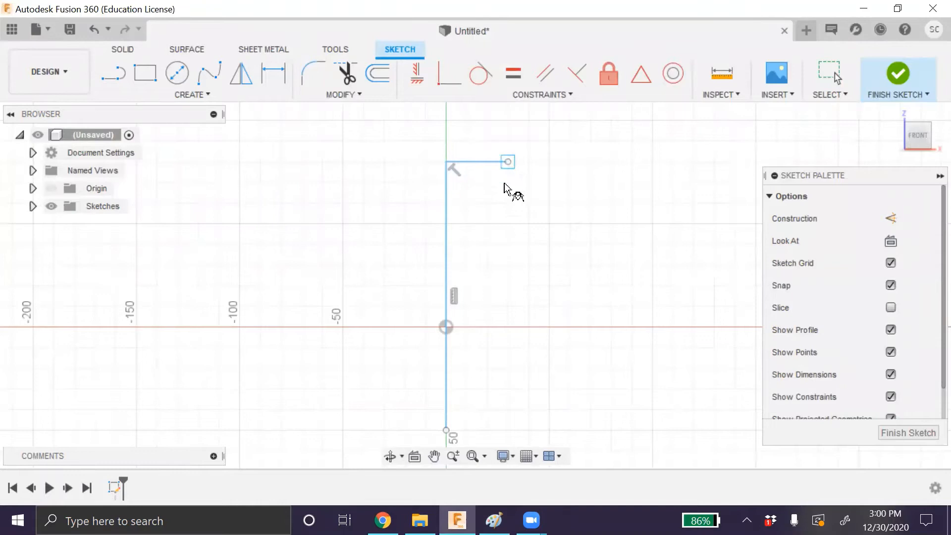
click(507, 224)
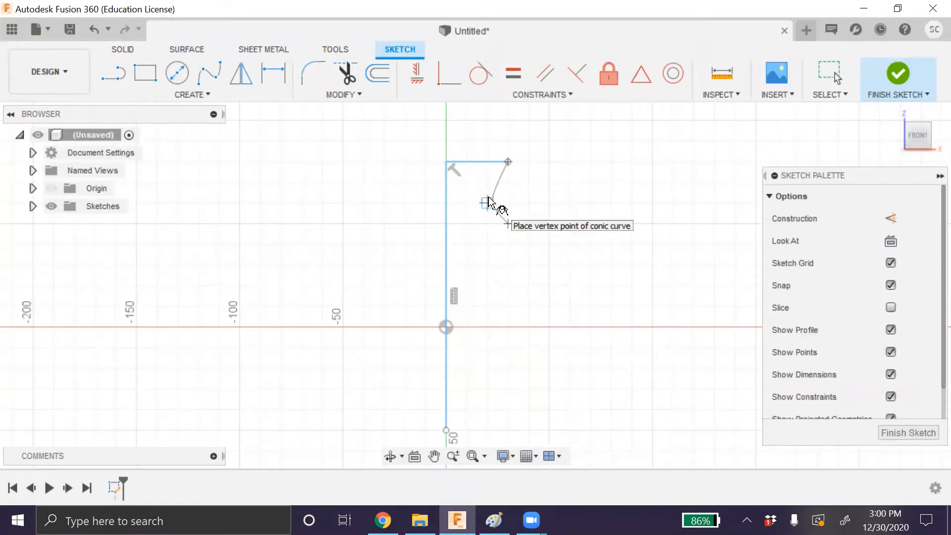
click(487, 203)
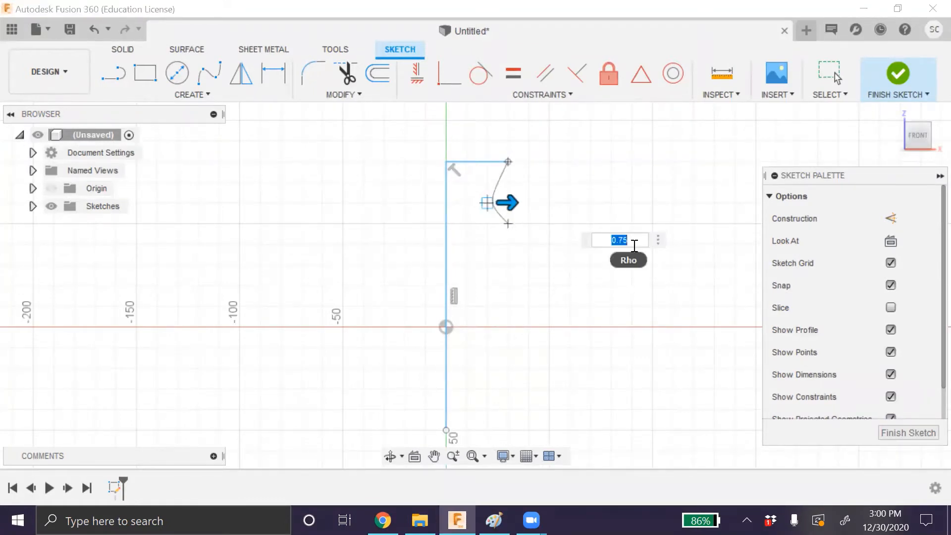
Try Rho values of 0.85 and 0.25 on the conic curve and finish it with Rho 0.75
text(1)
key(BackSpace)
text(8)
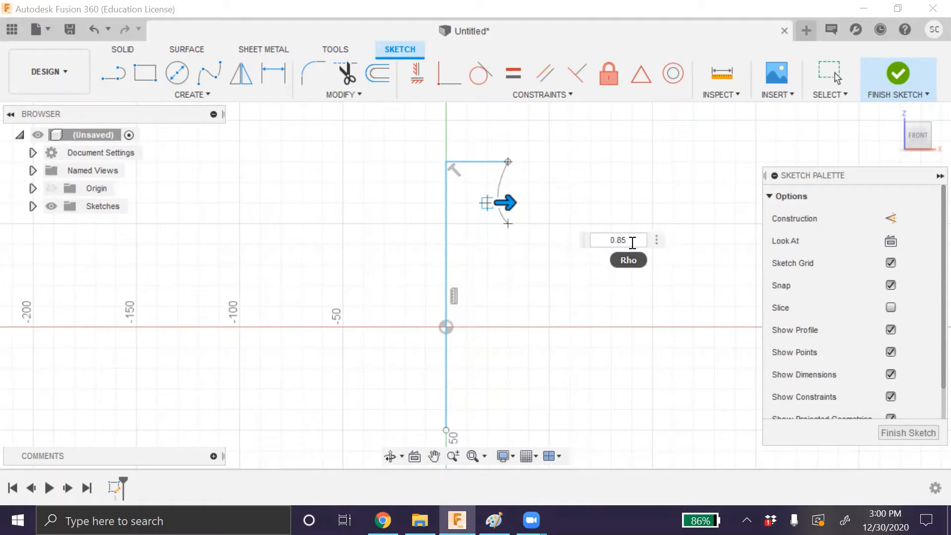
text(2)
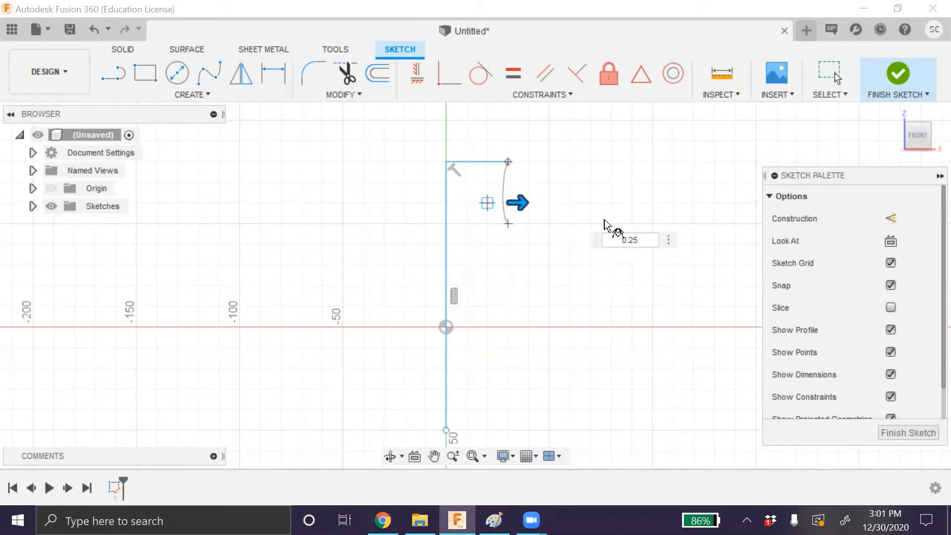
text(7)
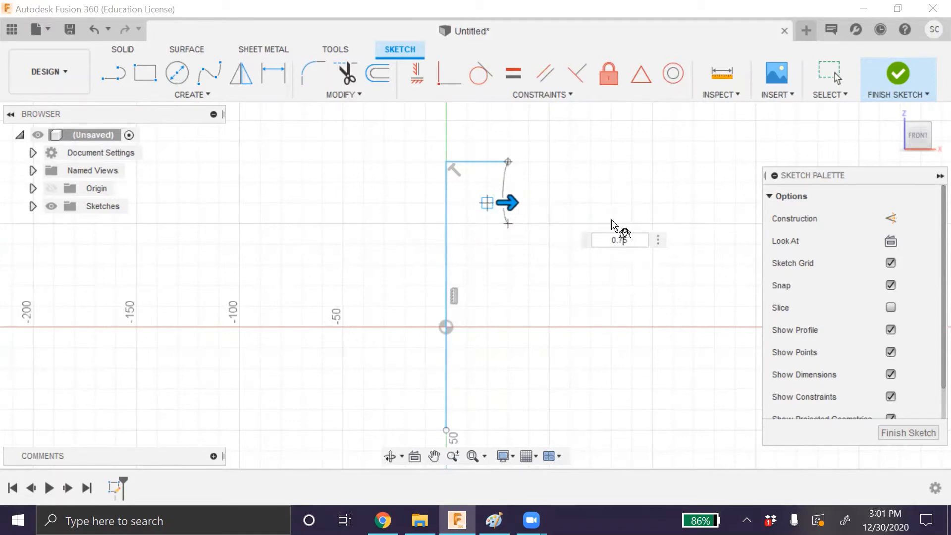
key(Return)
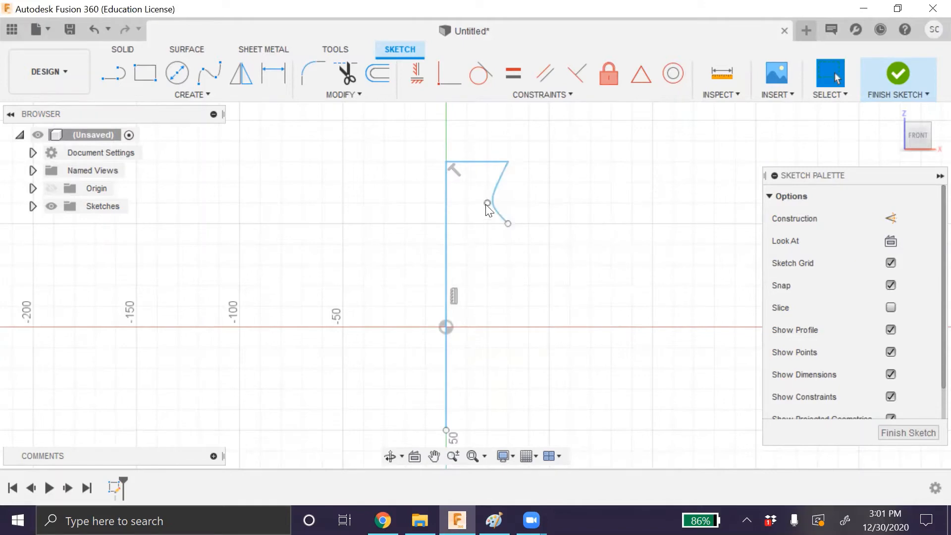
Reshape the conic curve by moving its vertex closer to the axis and its lower end to X 30, Z 40 mm
mouse_move(483, 204)
mouse_down()
mouse_move(474, 202)
mouse_move(487, 211)
mouse_move(491, 190)
mouse_move(492, 203)
mouse_up()
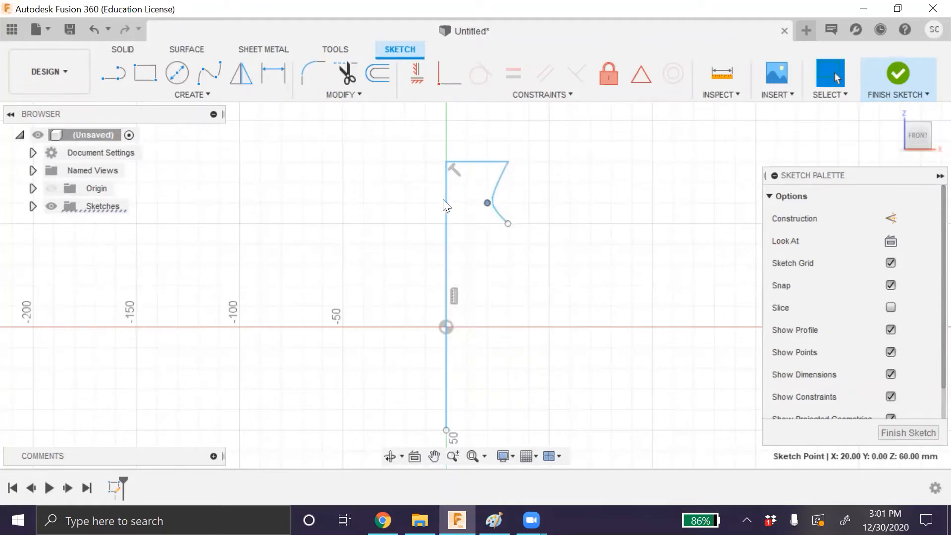
mouse_move(487, 204)
mouse_down()
mouse_move(472, 212)
mouse_move(505, 238)
mouse_move(497, 254)
mouse_move(507, 244)
mouse_up()
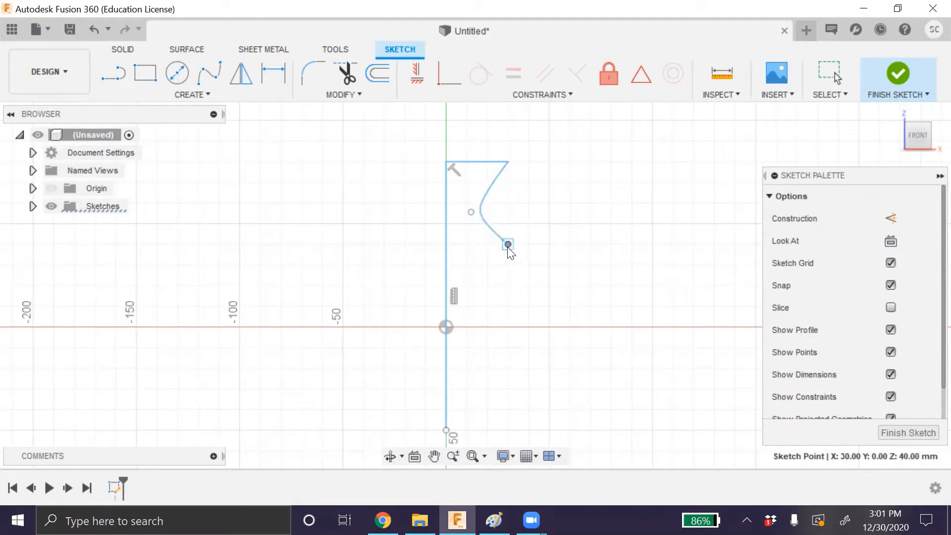
Draw a three-point arc from the conic's lower end to the vertical line's bottom level, bulging out to about 50 mm from the axis
click(176, 80)
click(188, 95)
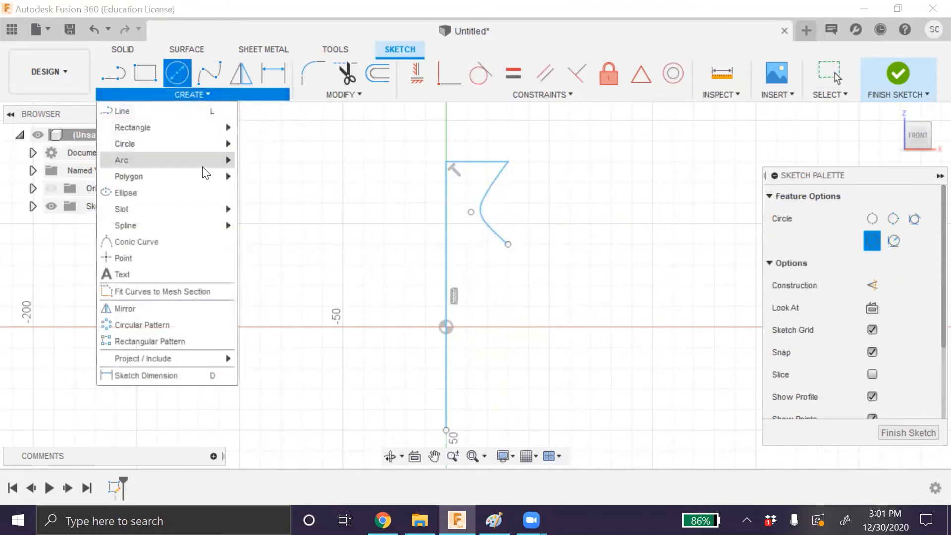
mouse_move(203, 167)
click(256, 166)
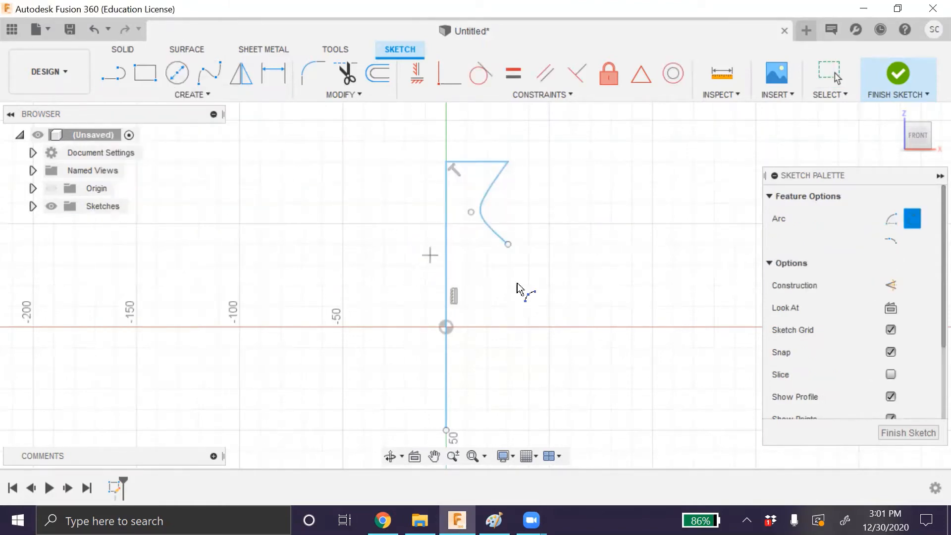
click(508, 244)
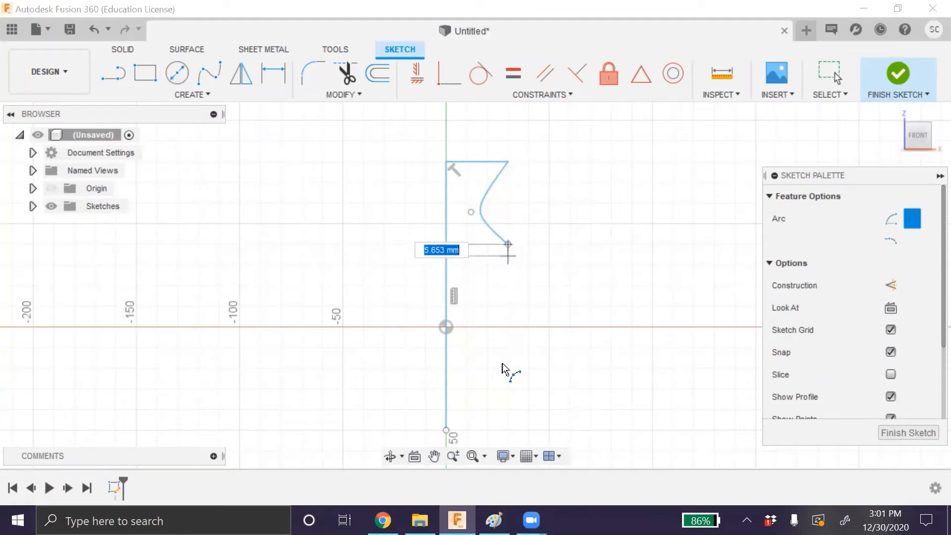
click(507, 429)
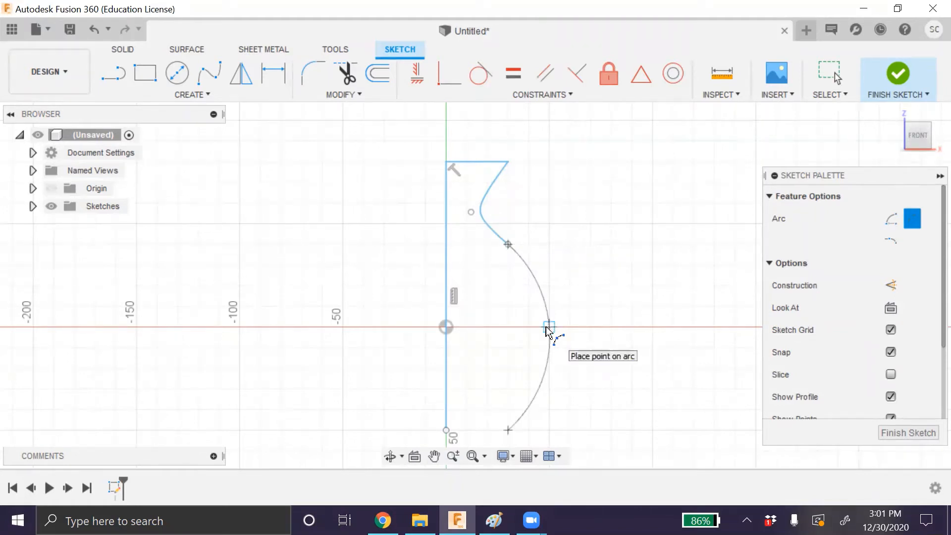
click(546, 326)
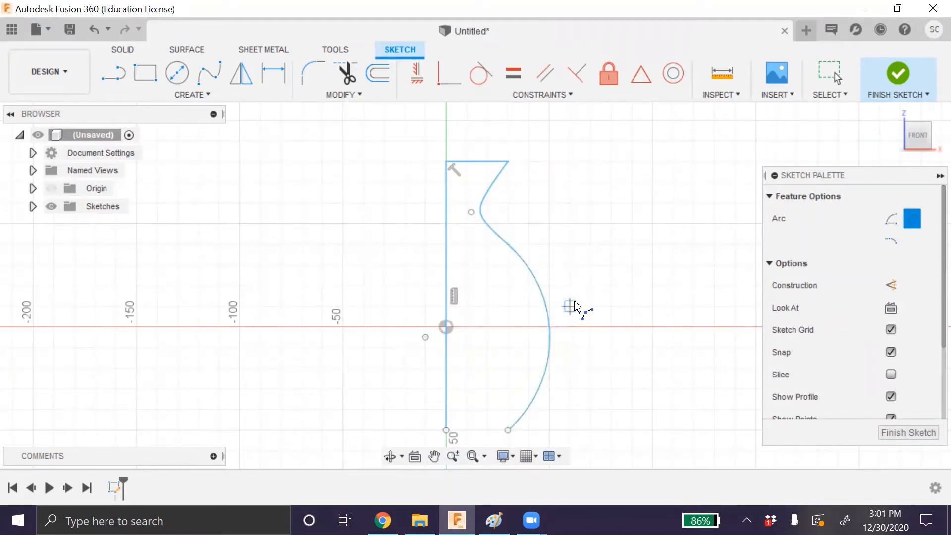
key(Escape)
Close the vase profile with a horizontal line from the vertical line's bottom end to the arc's lower end
key(l)
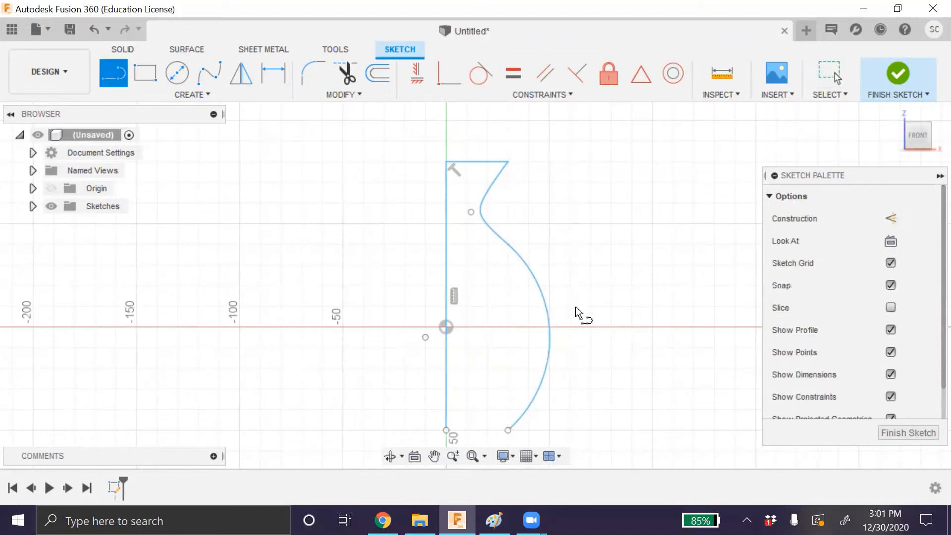
click(446, 430)
click(508, 430)
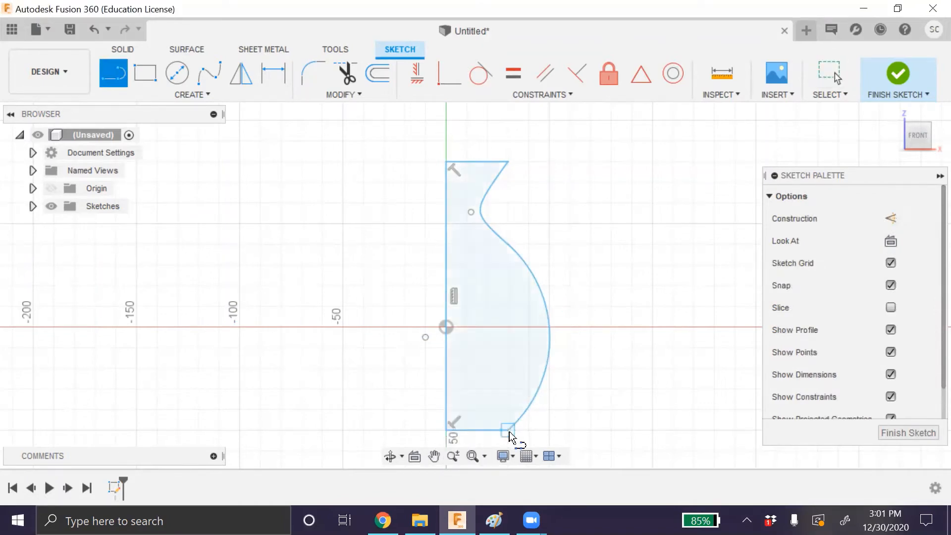
key(Escape)
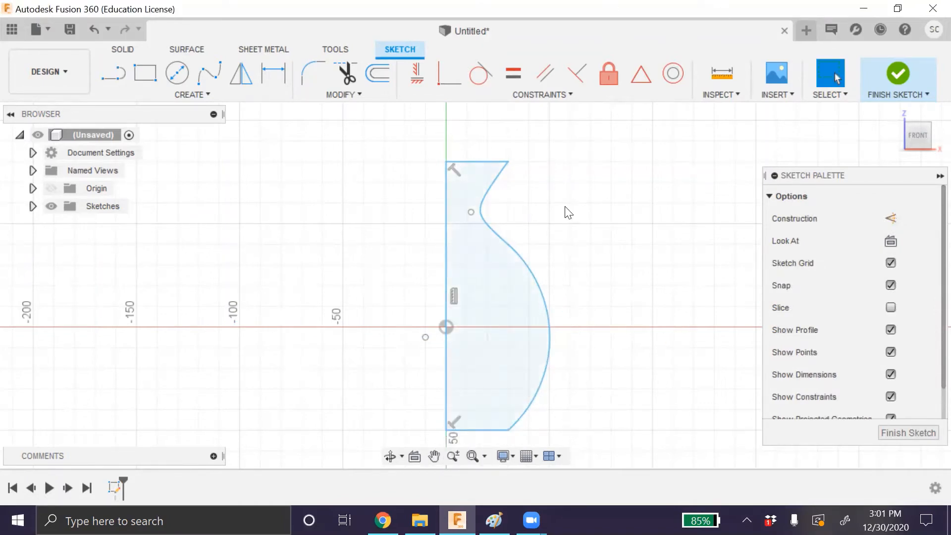
scroll(488, 202, up, 10)
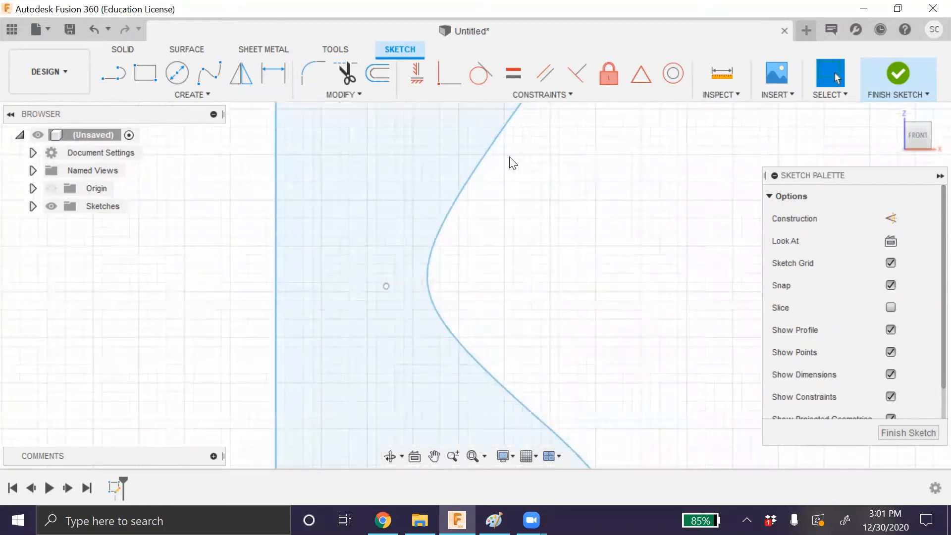
scroll(431, 293, down, 4)
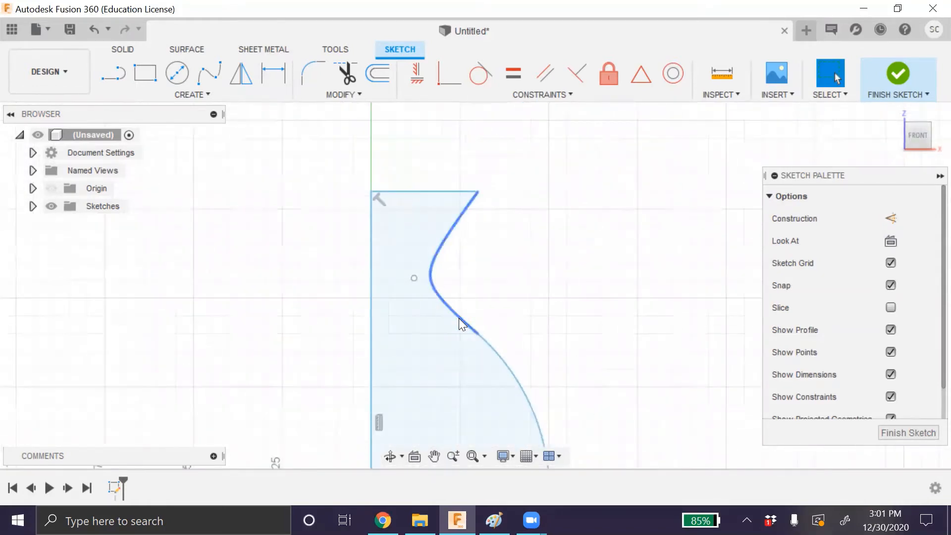
click(463, 214)
shift+click(450, 191)
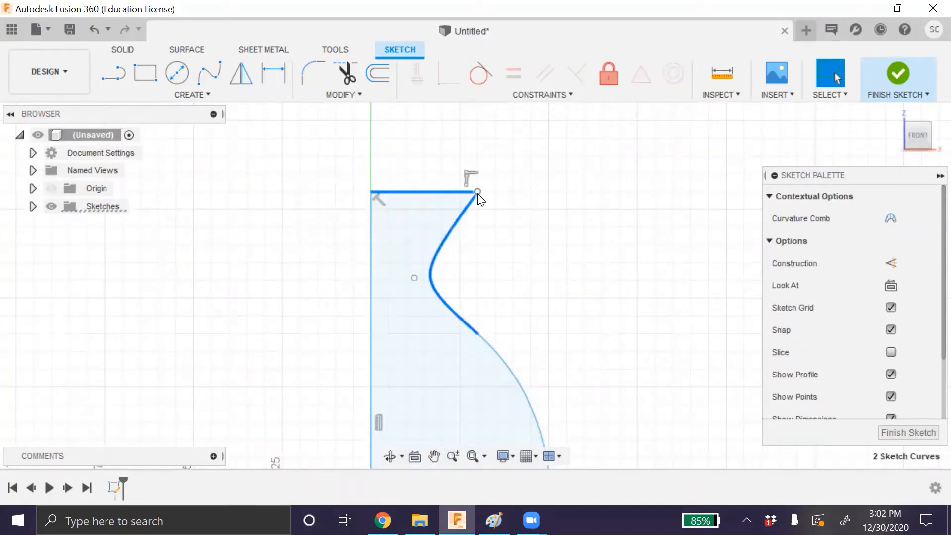
scroll(544, 203, down, 2)
scroll(544, 203, up, 1)
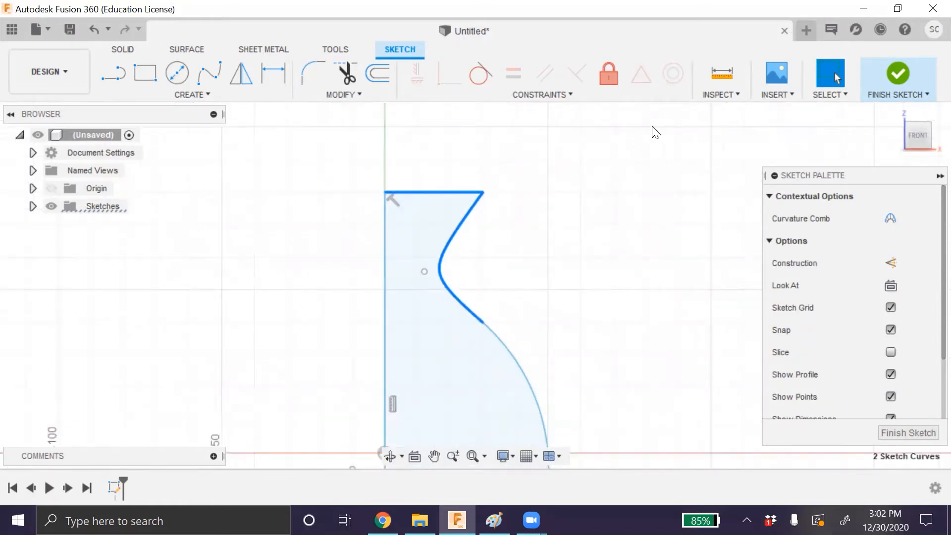
click(561, 291)
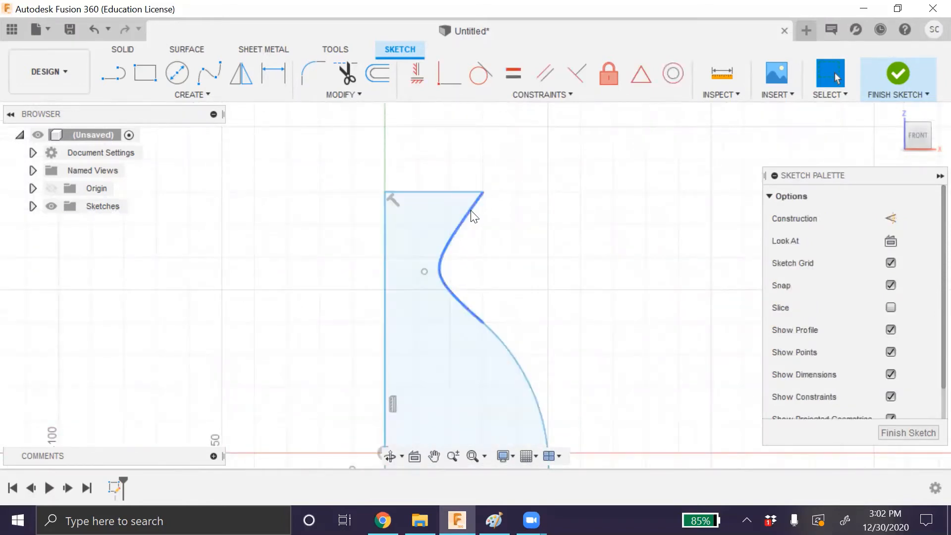
Try to fillet the corner between the profile's top horizontal line and the conic curve
click(474, 216)
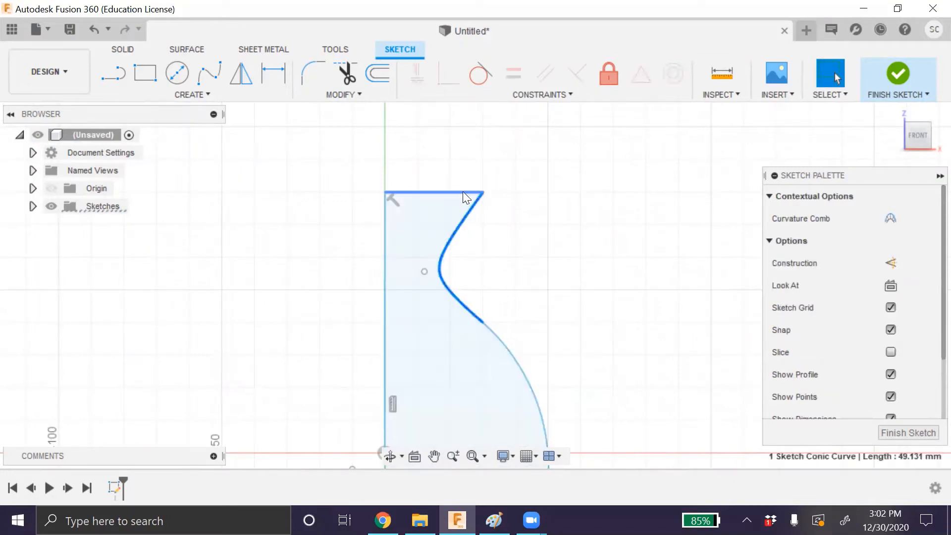
click(463, 191)
click(314, 73)
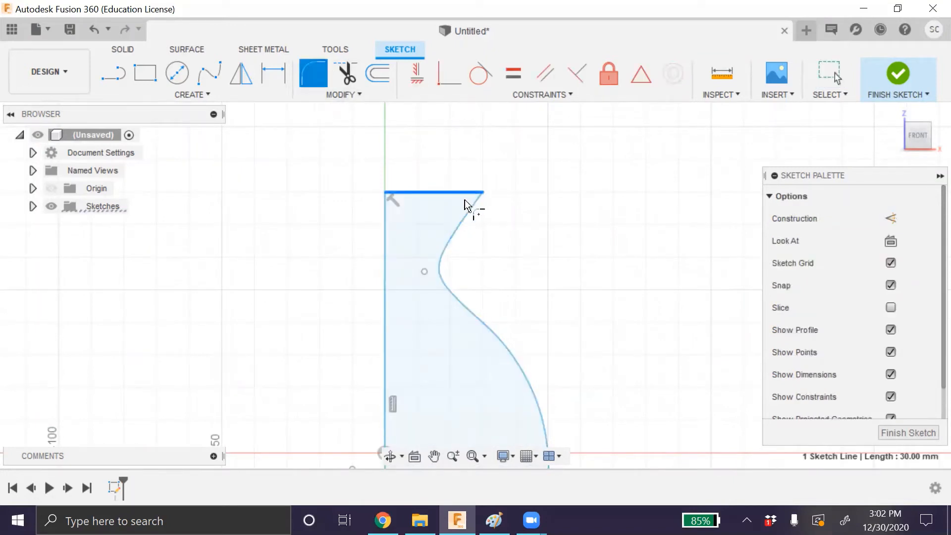
key(Escape)
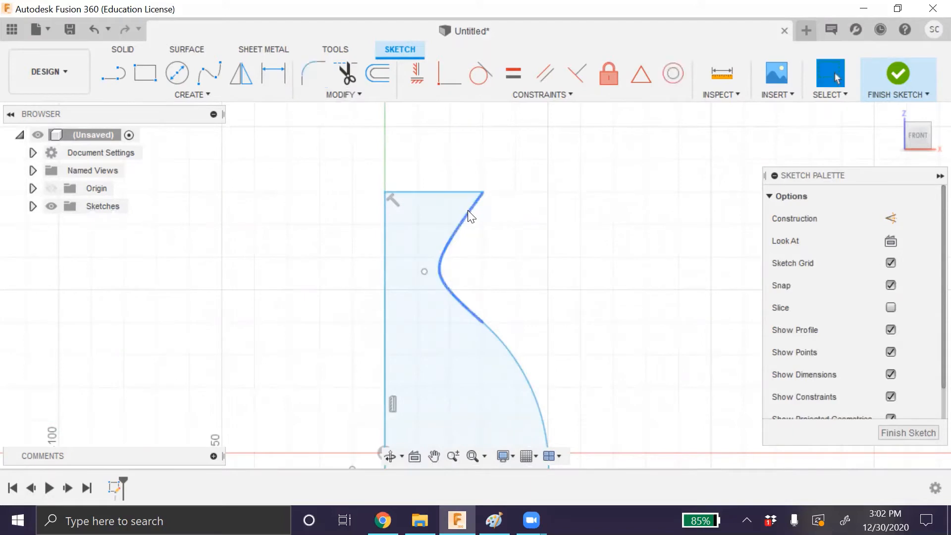
click(468, 214)
shift+click(468, 191)
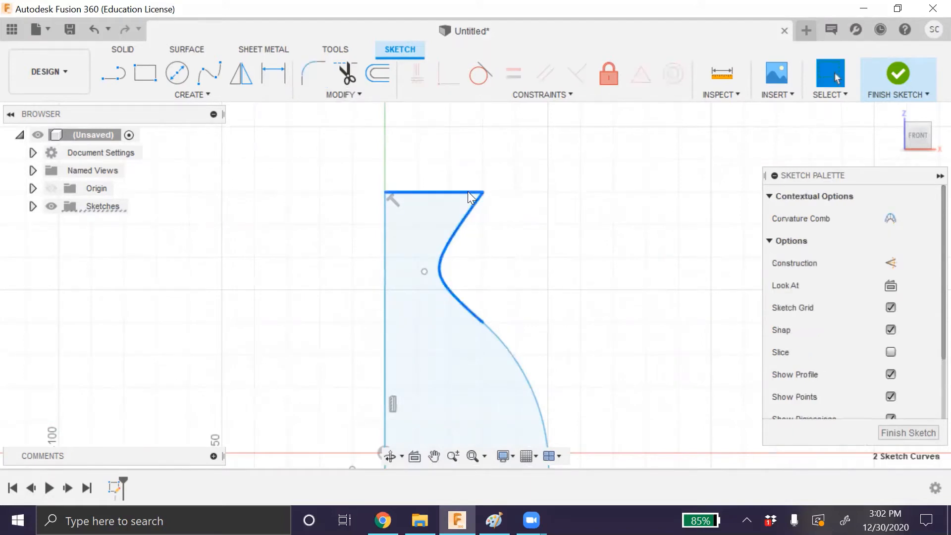
click(312, 75)
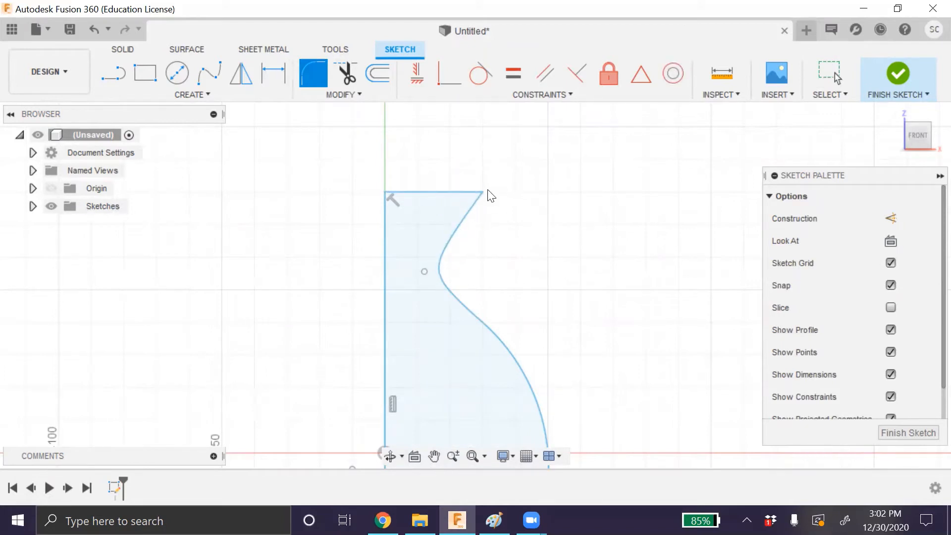
key(Escape)
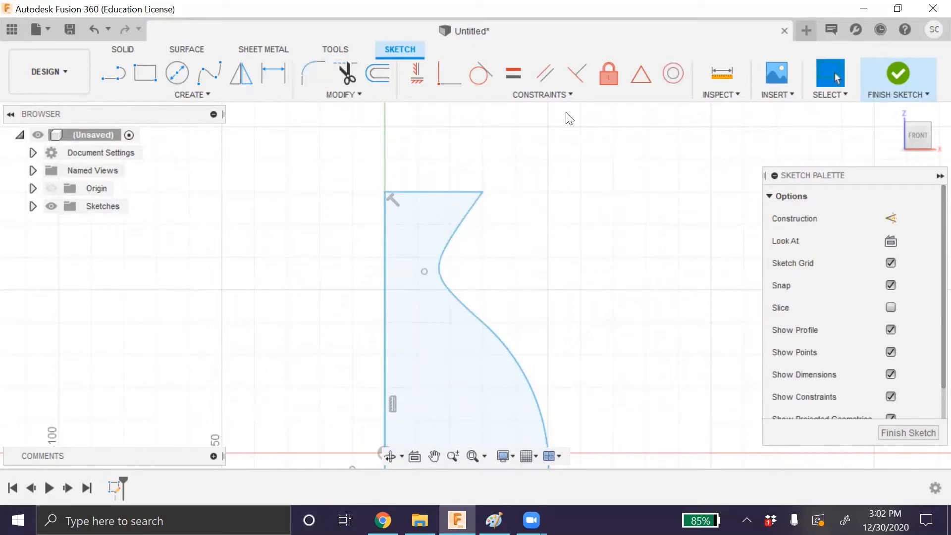
Apply a tangent constraint between the profile's top horizontal line and the conic curve
click(454, 193)
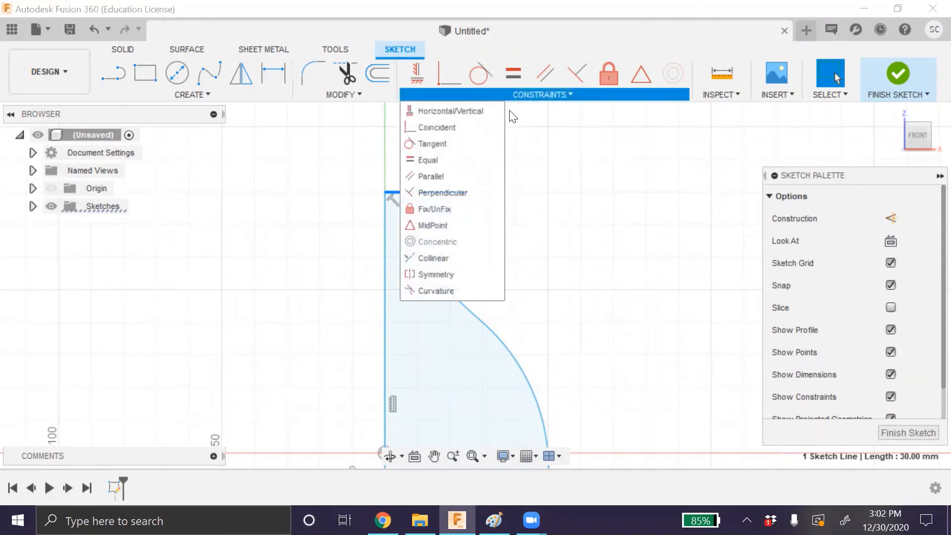
click(534, 102)
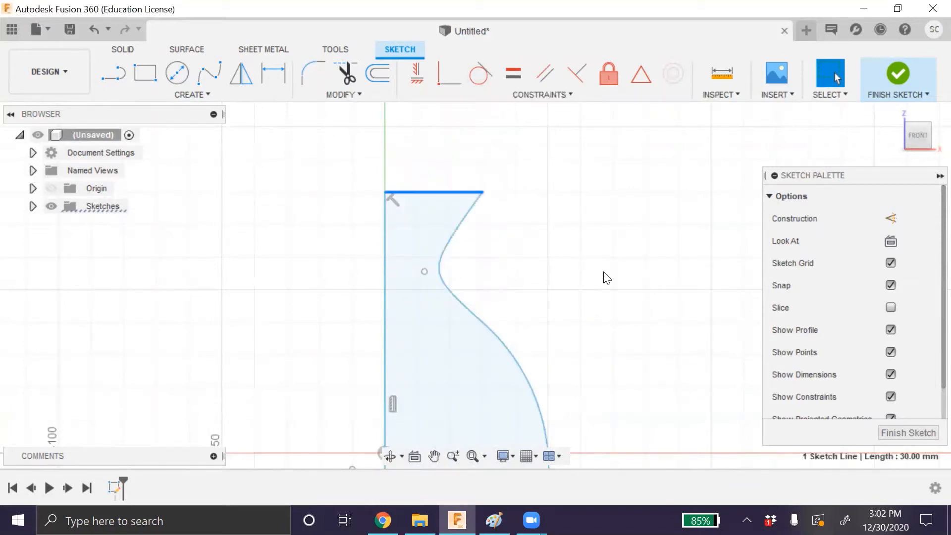
scroll(694, 438, up, 2)
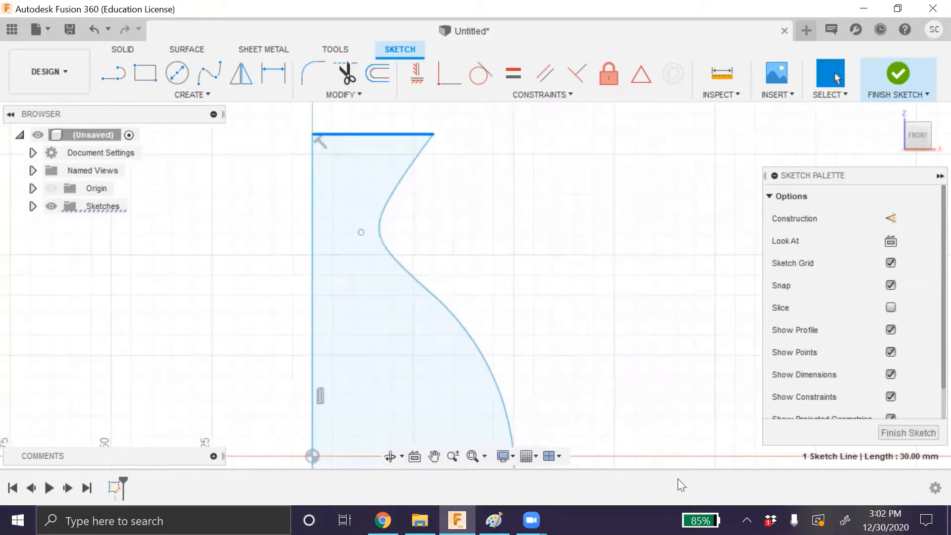
scroll(622, 409, down, 4)
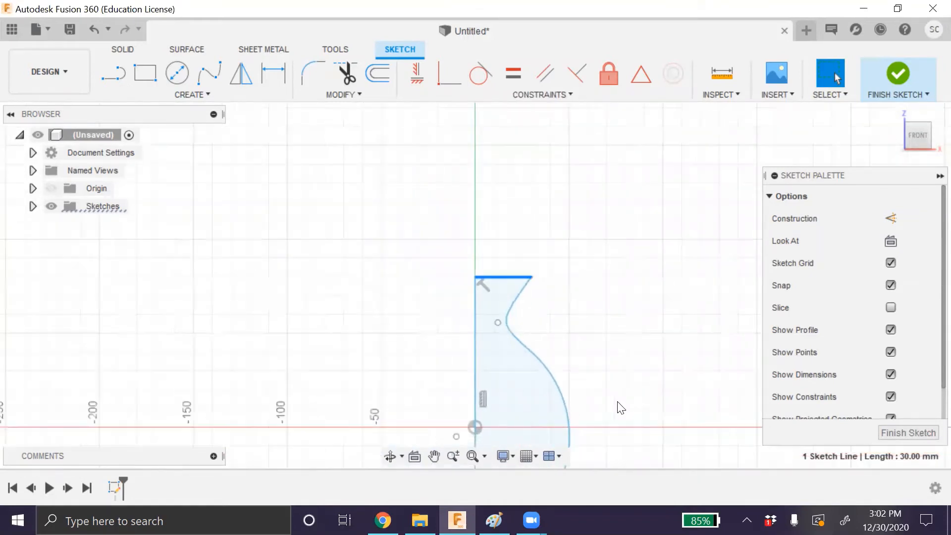
scroll(531, 255, up, 1)
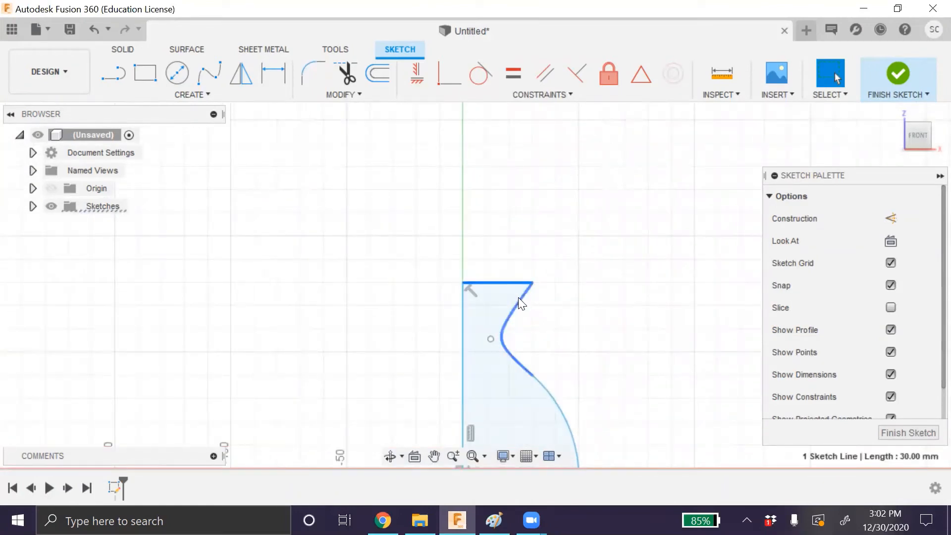
click(481, 74)
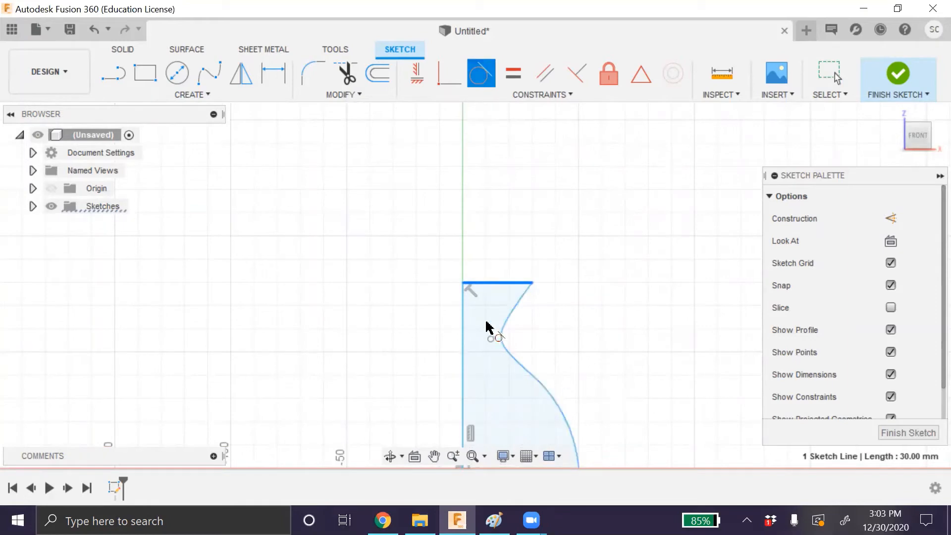
click(516, 311)
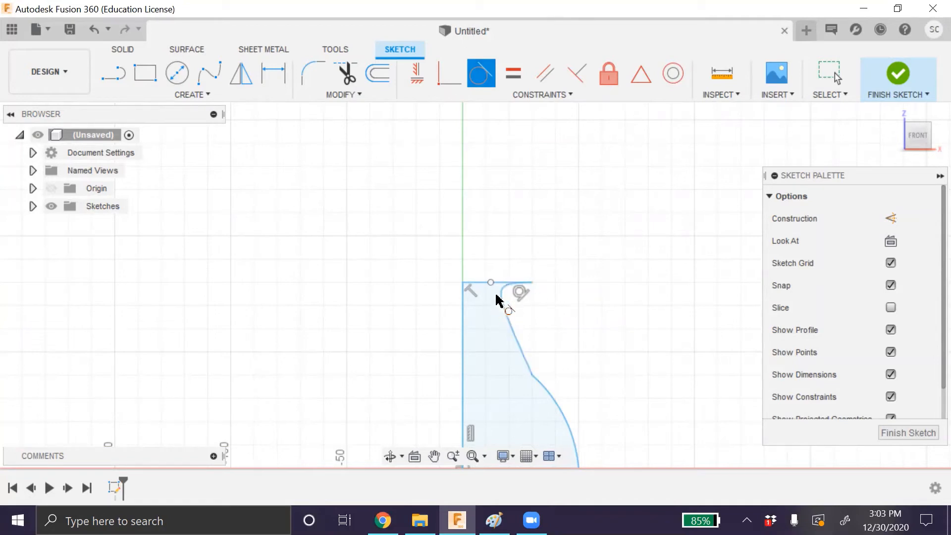
Inspect the reshaped neck up close and undo the tangent constraint between the top line and the conic curve
drag(516, 319, 509, 298)
scroll(510, 303, up, 3)
scroll(509, 292, up, 3)
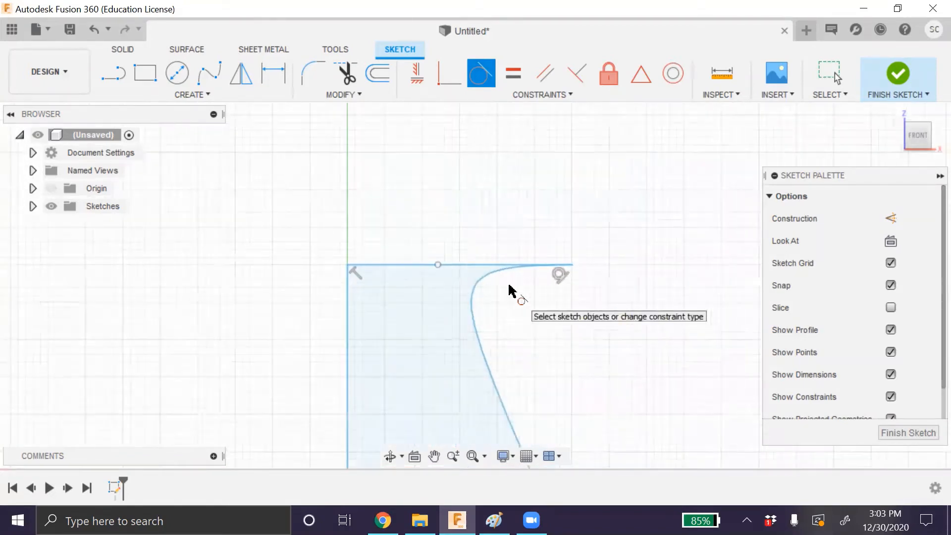
scroll(424, 351, down, 5)
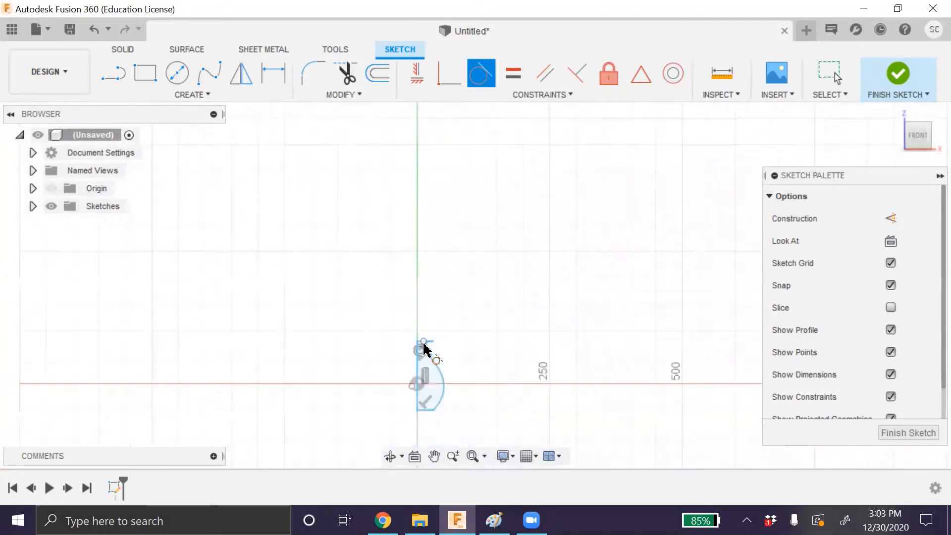
scroll(439, 272, up, 6)
scroll(454, 177, down, 1)
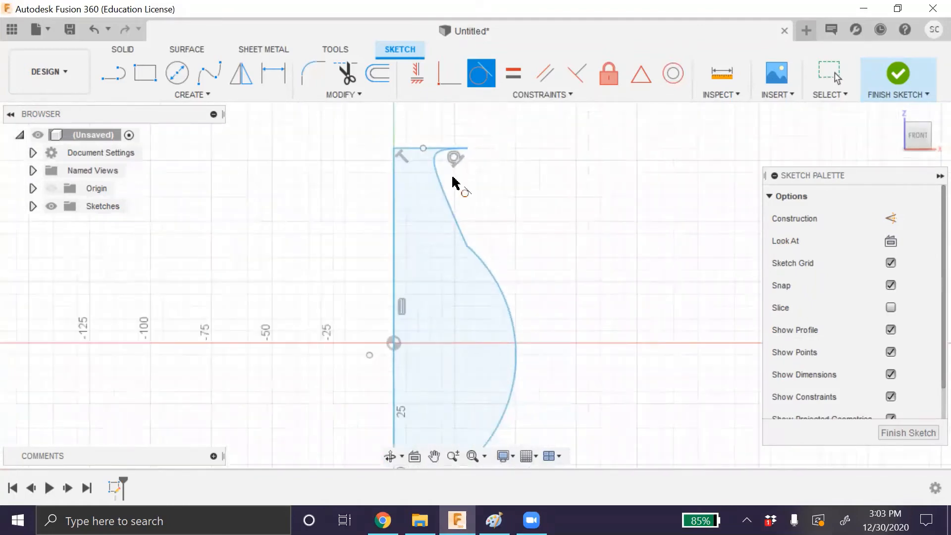
key(Escape)
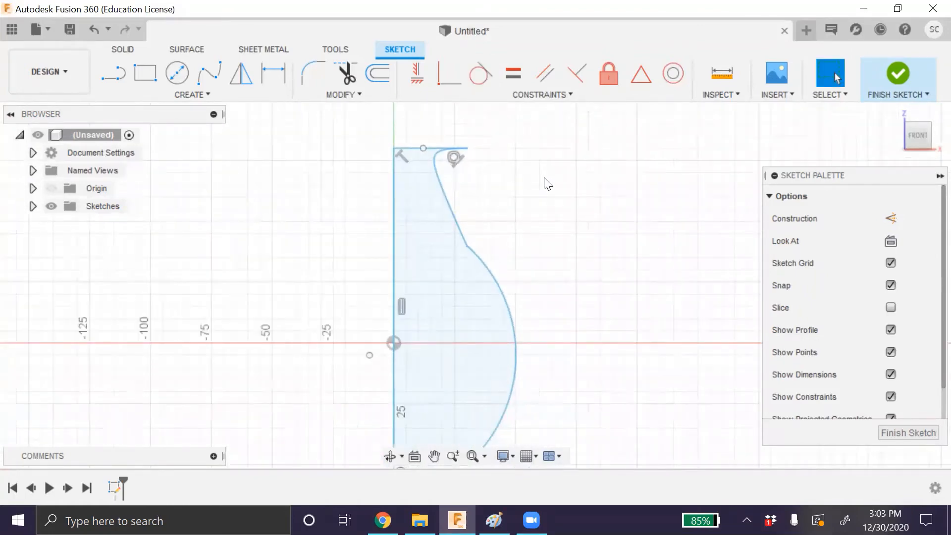
key(ctrl+z)
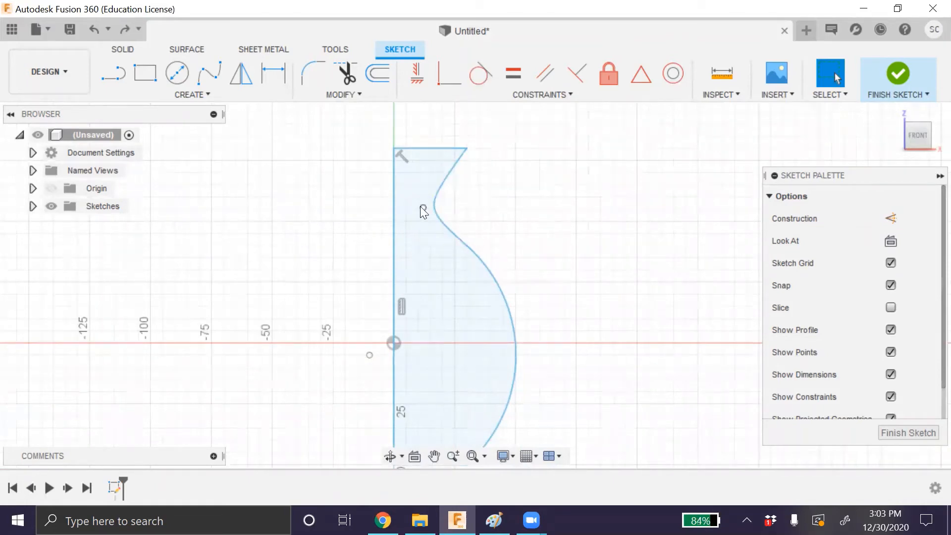
Move the conic's vertex onto the vertical axis line and make the conic tangent to the large belly arc
drag(422, 206, 394, 209)
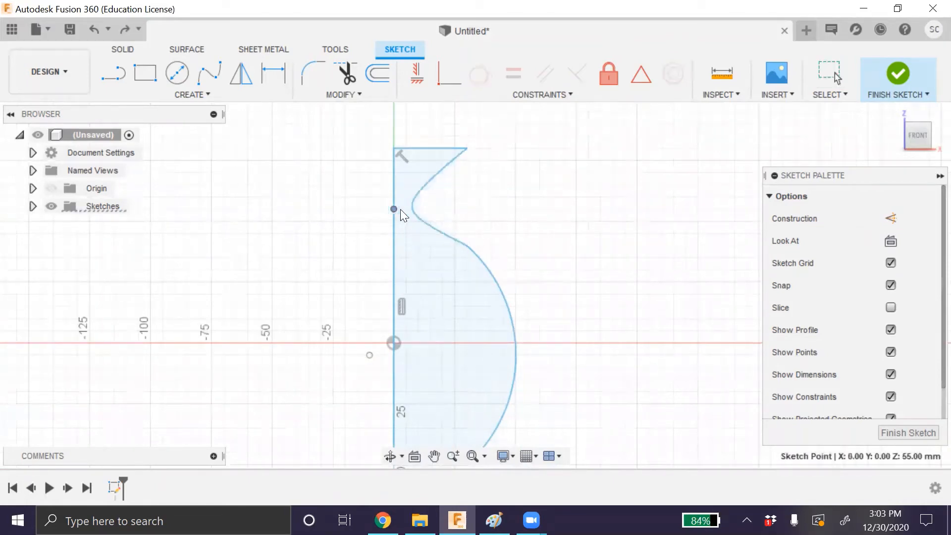
click(473, 249)
shift+click(453, 238)
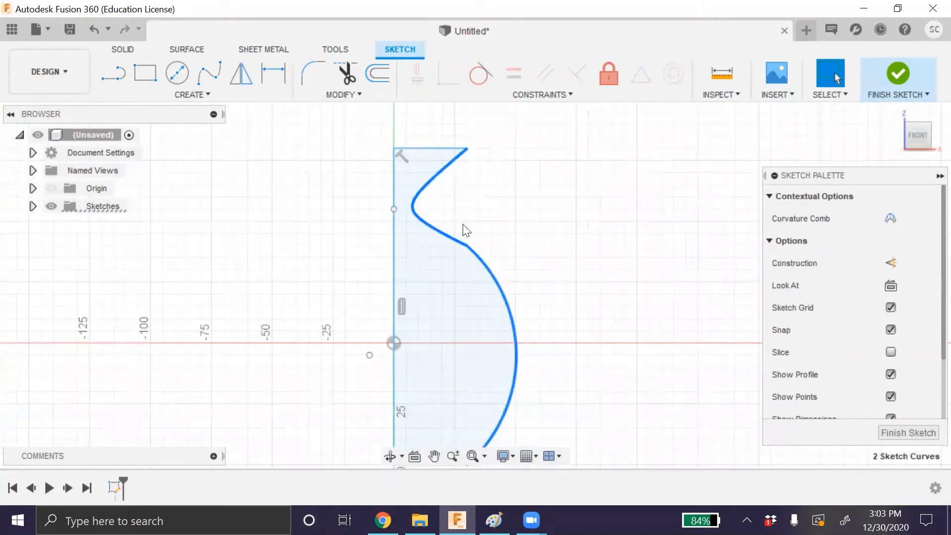
click(486, 80)
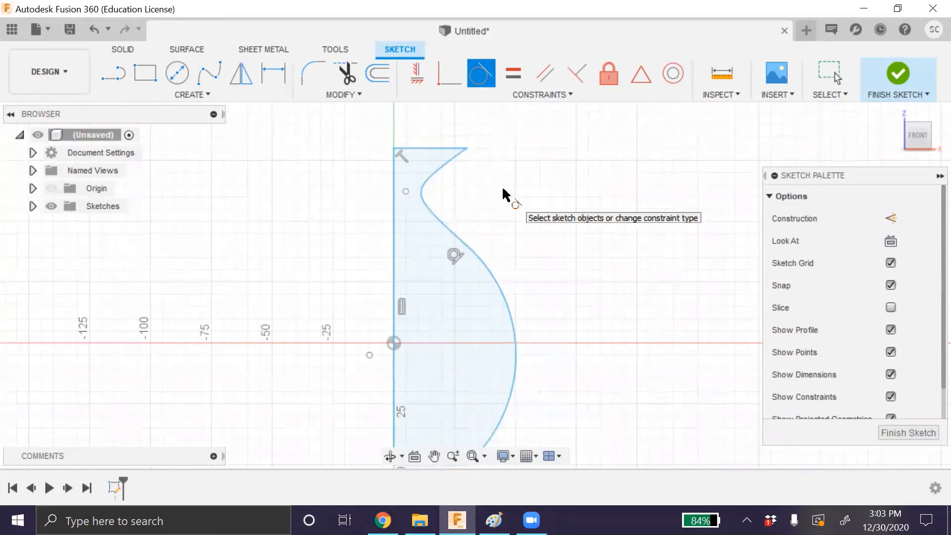
scroll(382, 327, up, 2)
scroll(382, 325, down, 4)
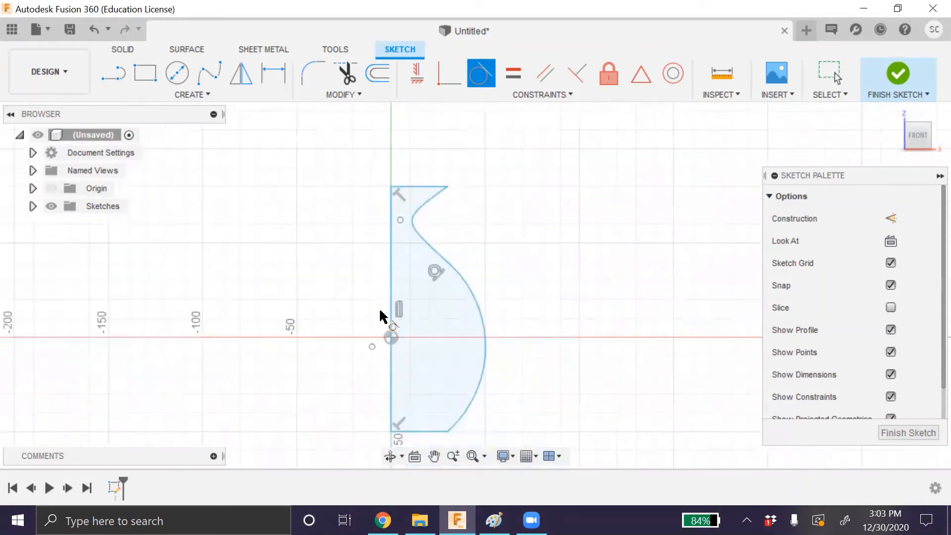
scroll(539, 397, down, 1)
Try to constrain the profile's top and bottom horizontal lines parallel to each other
click(424, 207)
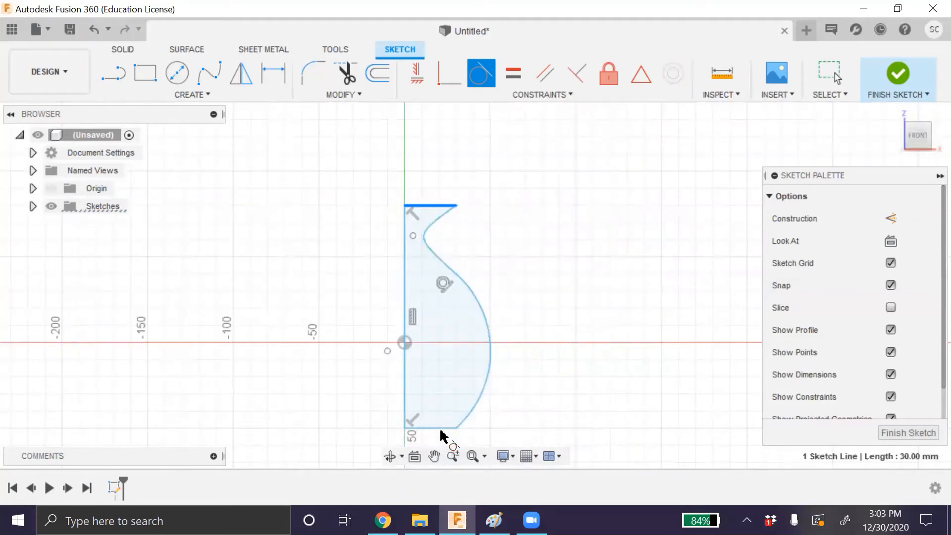
key(Escape)
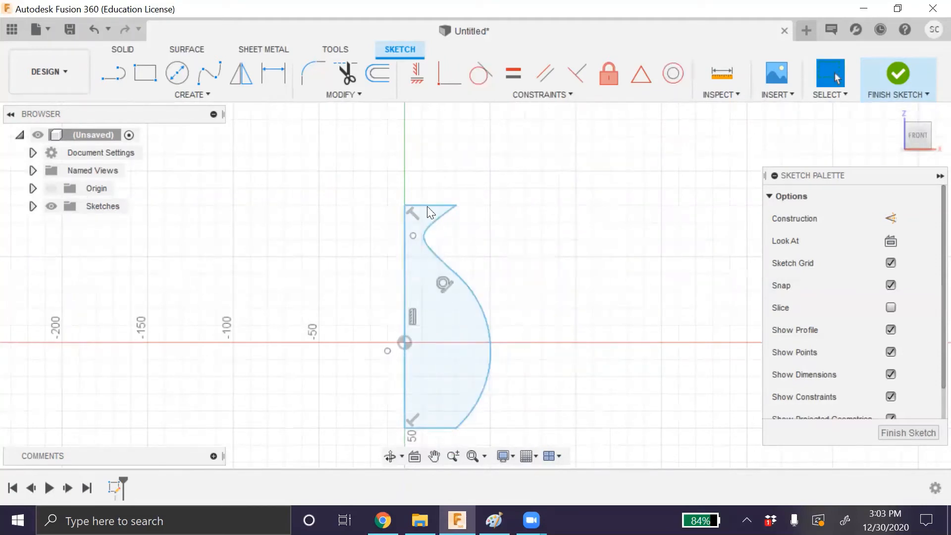
click(425, 204)
click(424, 428)
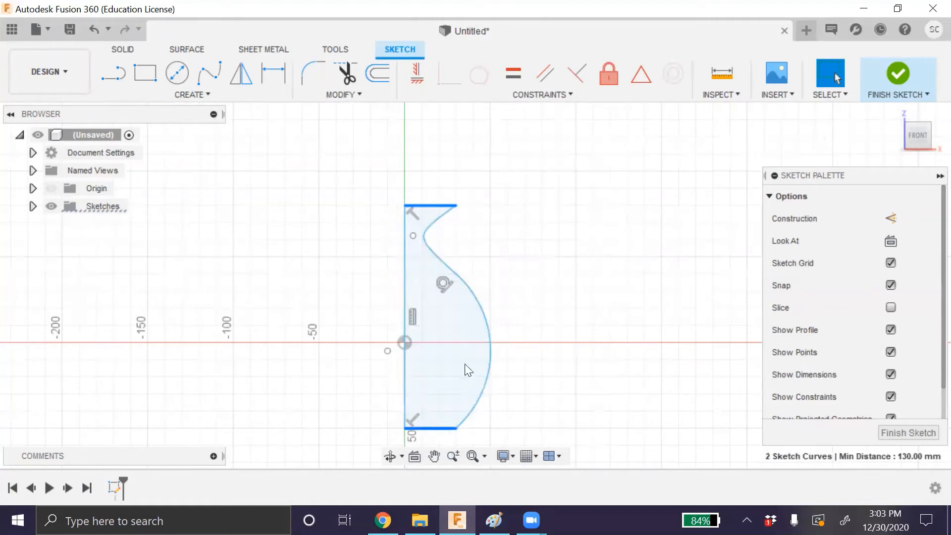
click(540, 75)
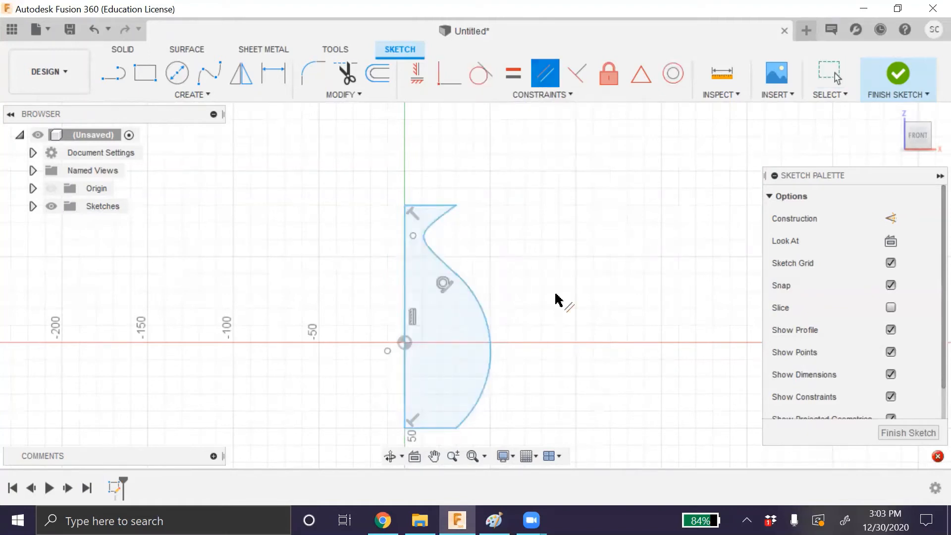
mouse_move(934, 456)
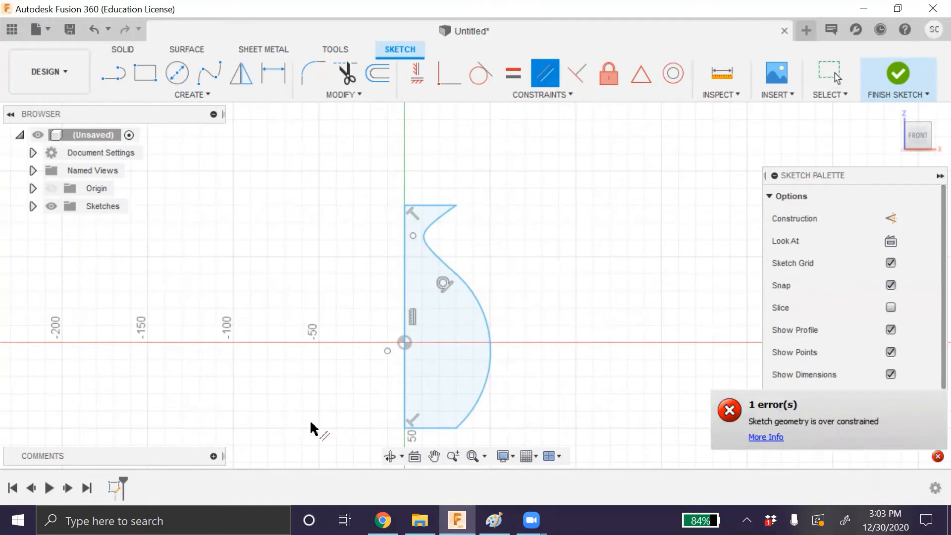
key(Escape)
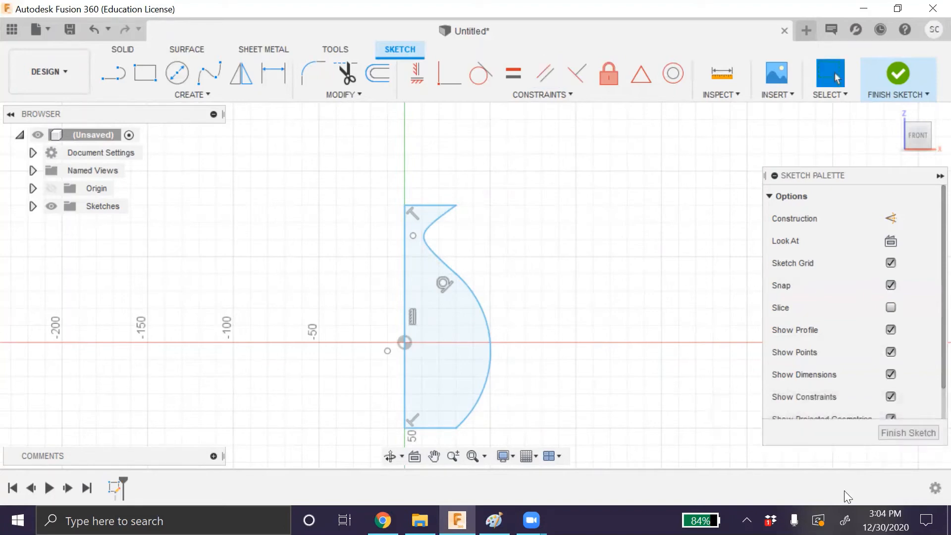
Check the distance between the profile's bottom and top horizontal lines
click(436, 428)
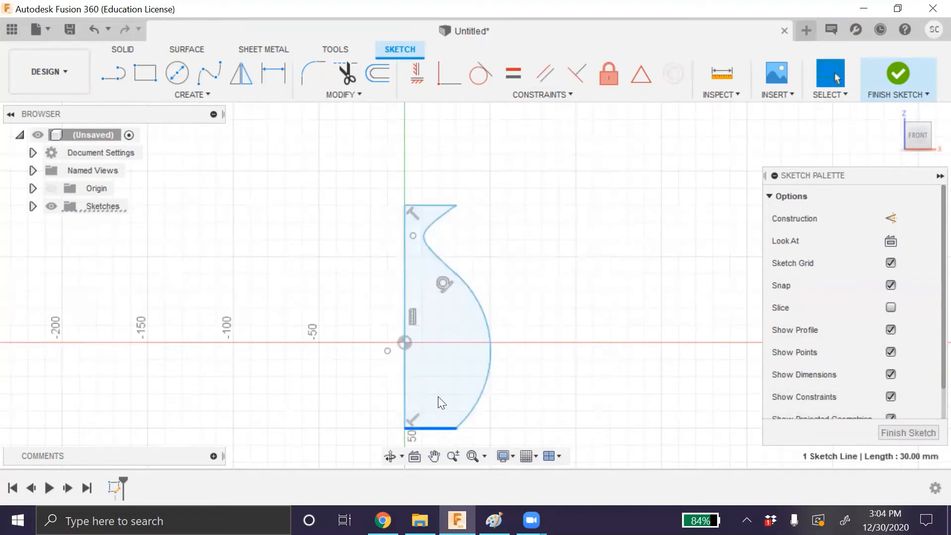
shift+click(429, 204)
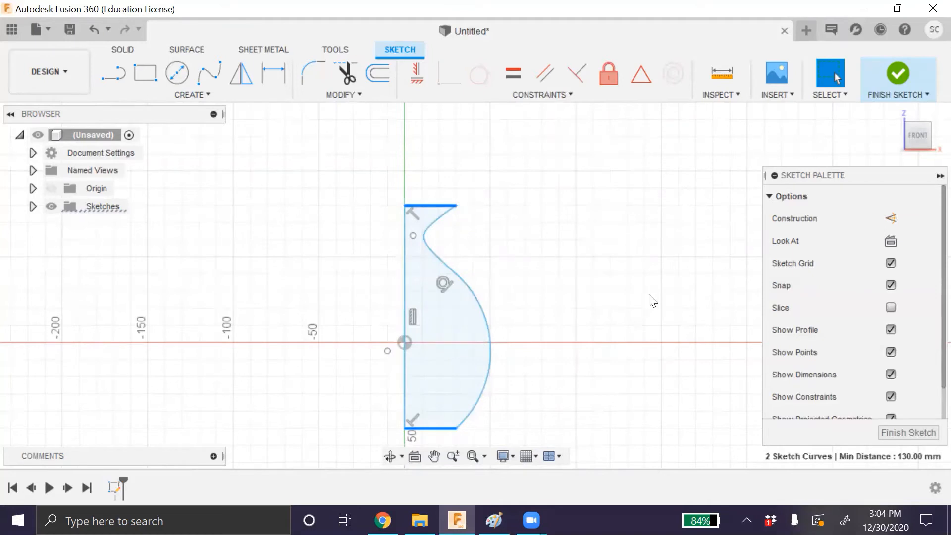
click(579, 317)
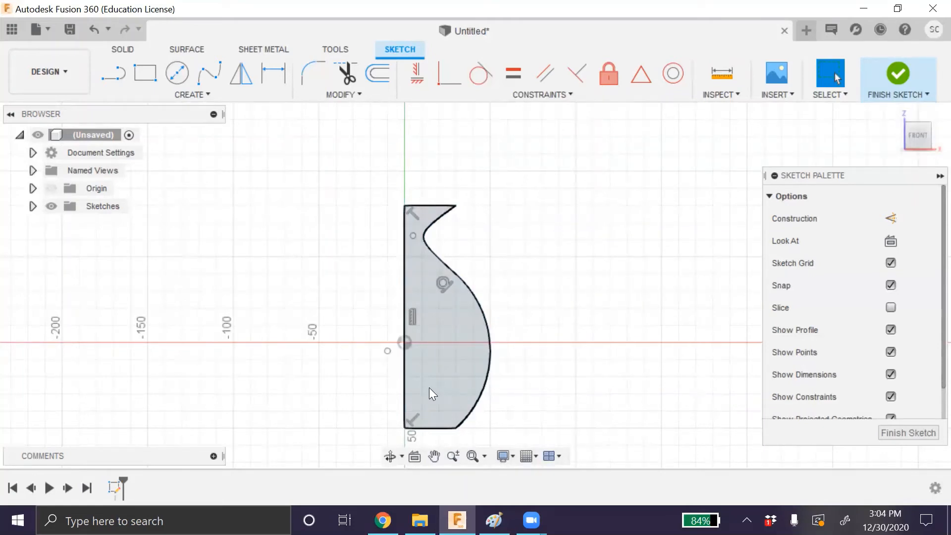
Finish the sketch and set up a Revolve of the closed vase profile about its straight vertical line
click(899, 74)
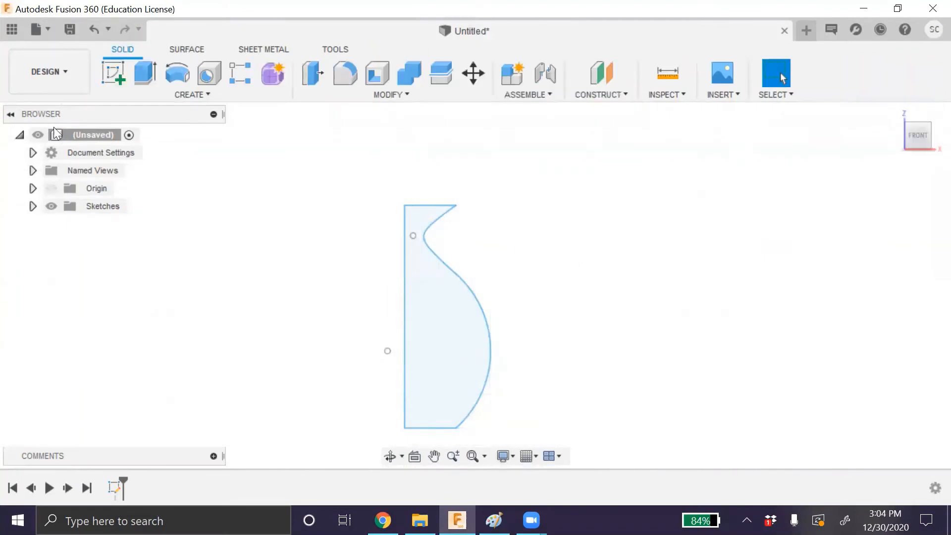
click(177, 76)
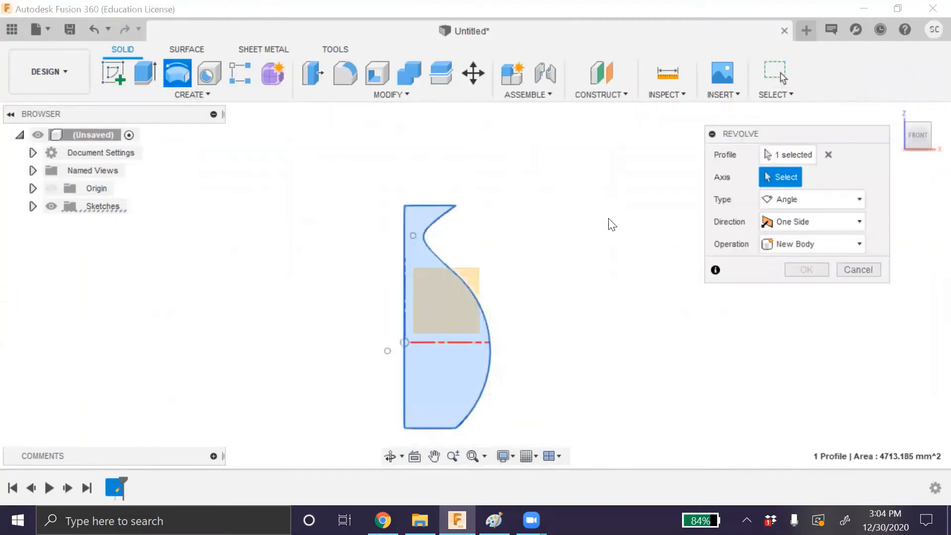
click(208, 96)
click(207, 92)
click(788, 155)
click(784, 181)
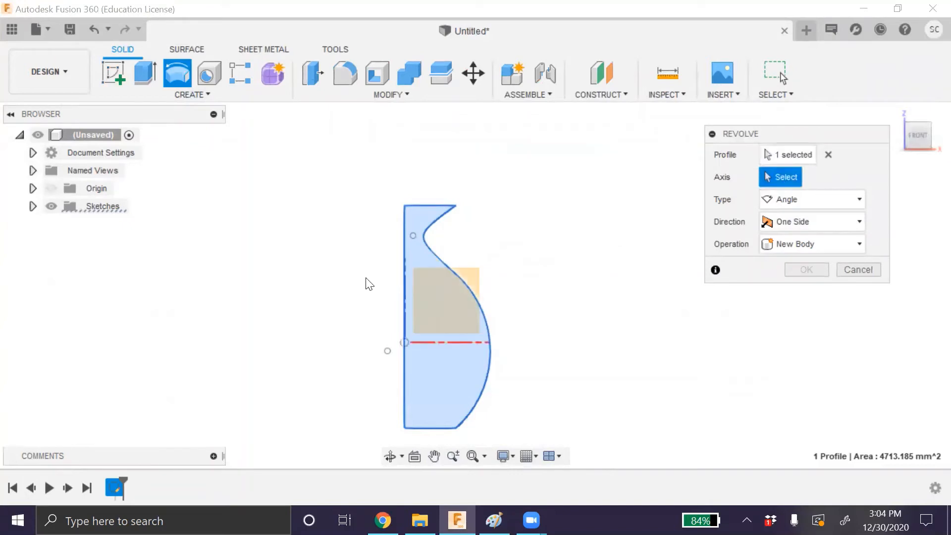
click(401, 257)
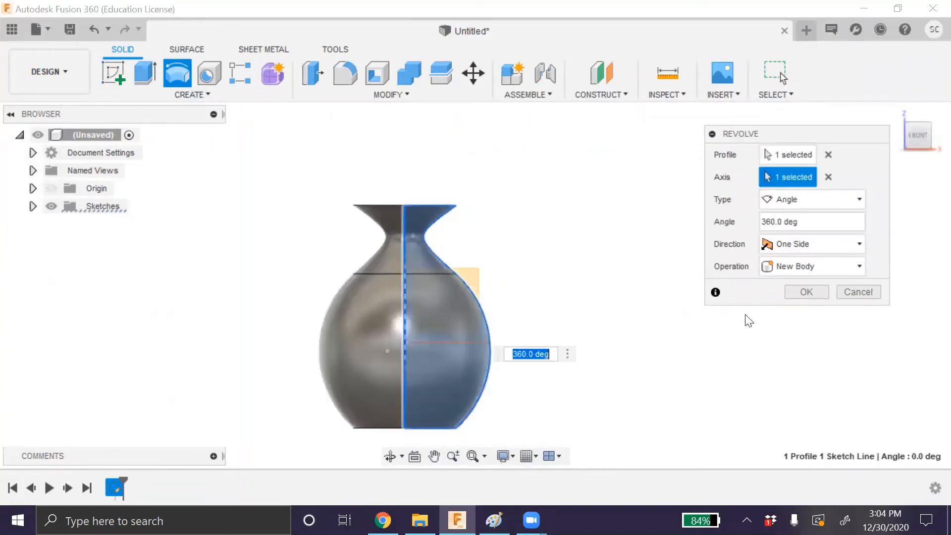
Try the Full revolve type for the vase and switch the type back to Angle
click(809, 200)
click(783, 246)
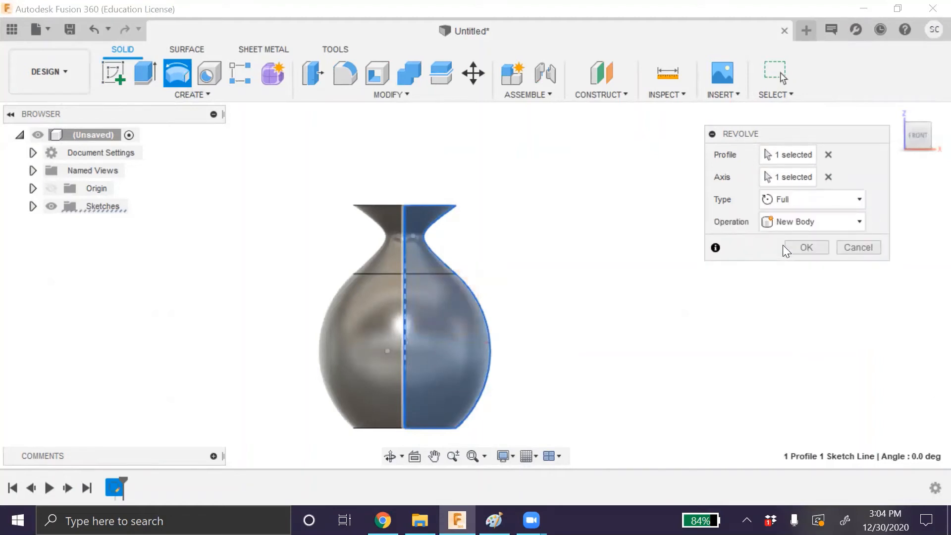
click(810, 200)
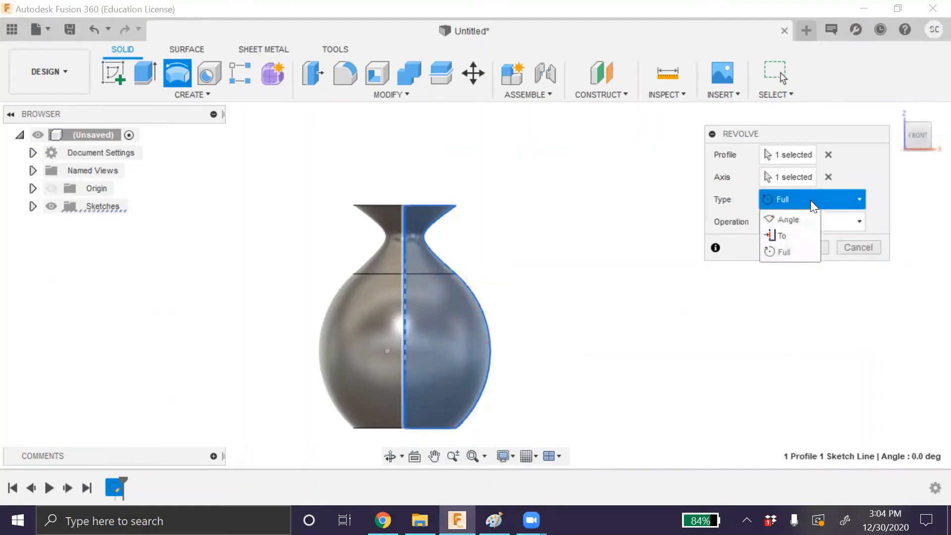
click(787, 220)
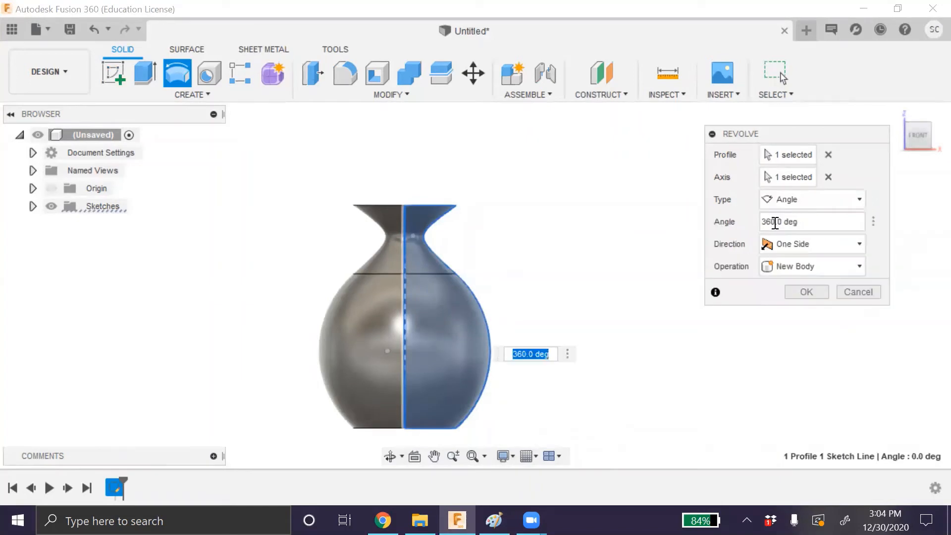
Try a 270-degree revolve angle and preview the partially open vase from a tilted view
click(762, 221)
key(BackSpace)
key(BackSpace)
text(27)
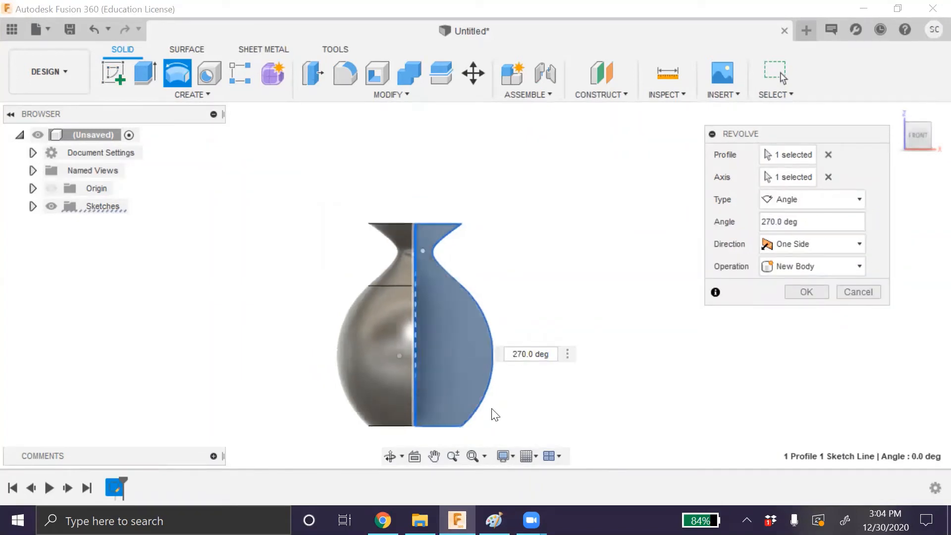
click(390, 456)
drag(325, 289, 305, 314)
key(Escape)
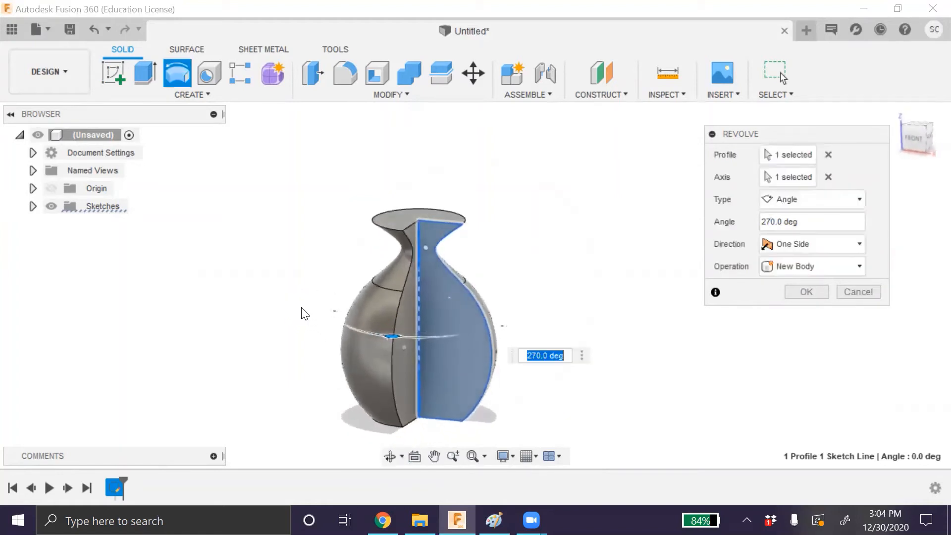
Set the revolve angle to 360 degrees with the One Side direction and create the vase as a new body
click(765, 223)
drag(784, 223, 761, 222)
key(BackSpace)
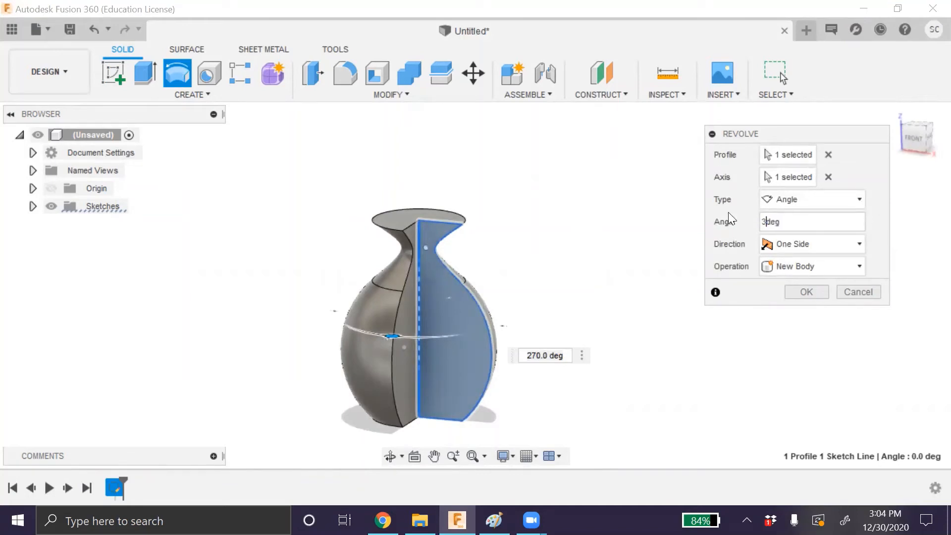
text(360)
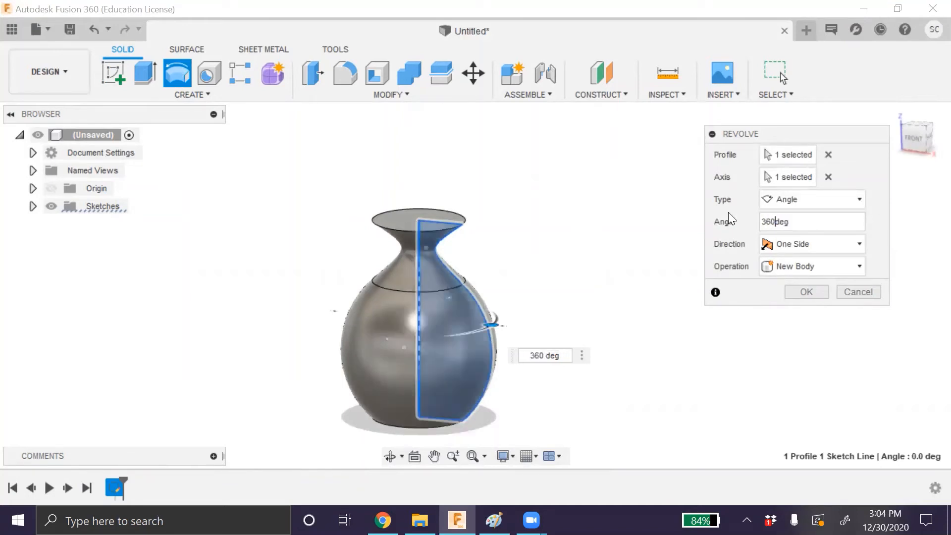
click(846, 244)
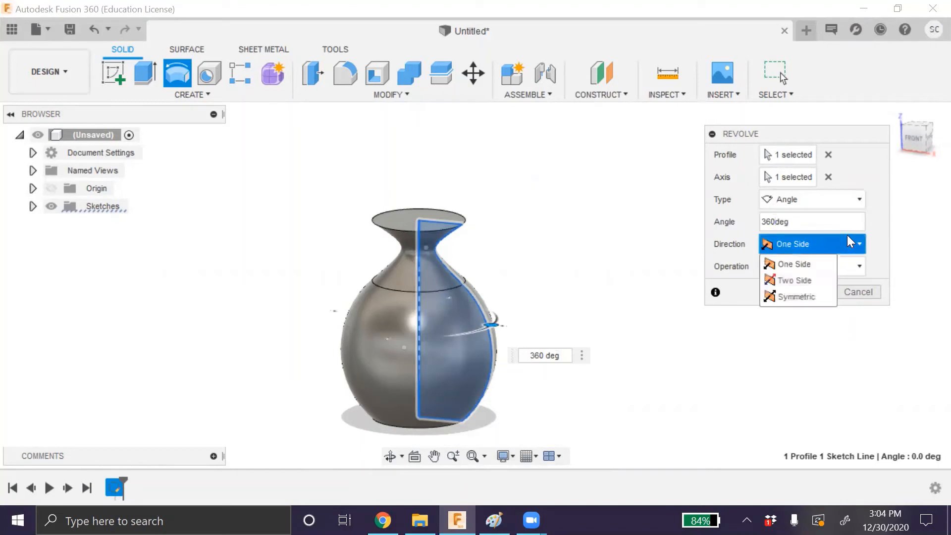
click(802, 267)
click(805, 292)
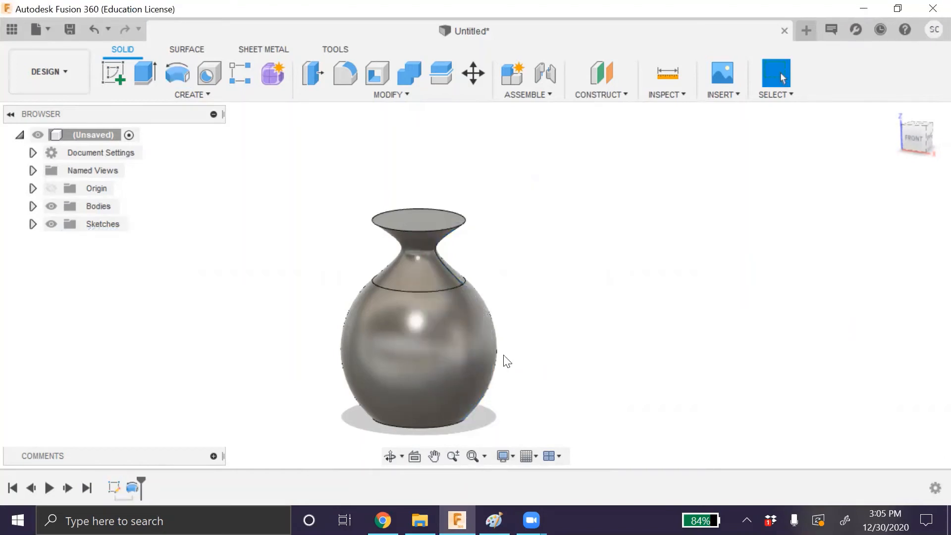
Shell the vase body through its flat top face with an inside thickness of 2 mm
click(390, 457)
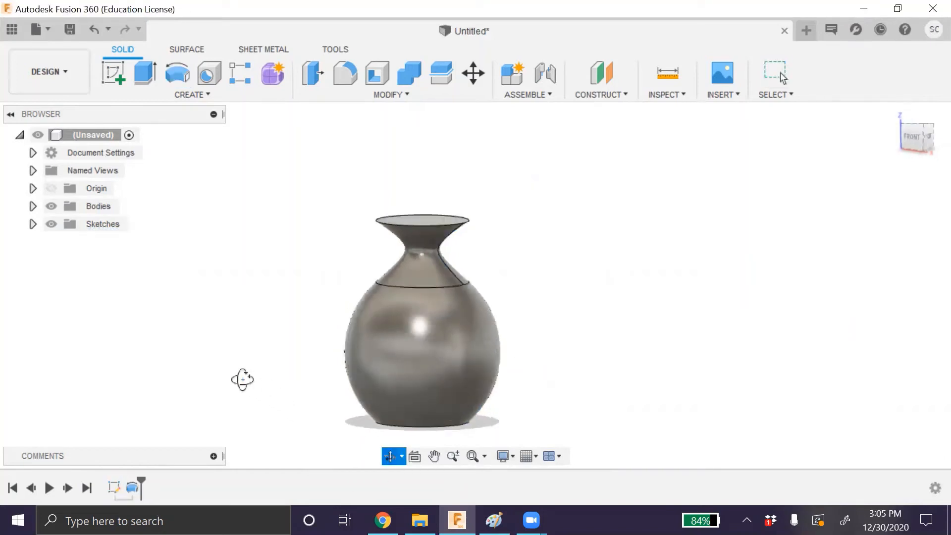
drag(240, 378, 429, 406)
key(Escape)
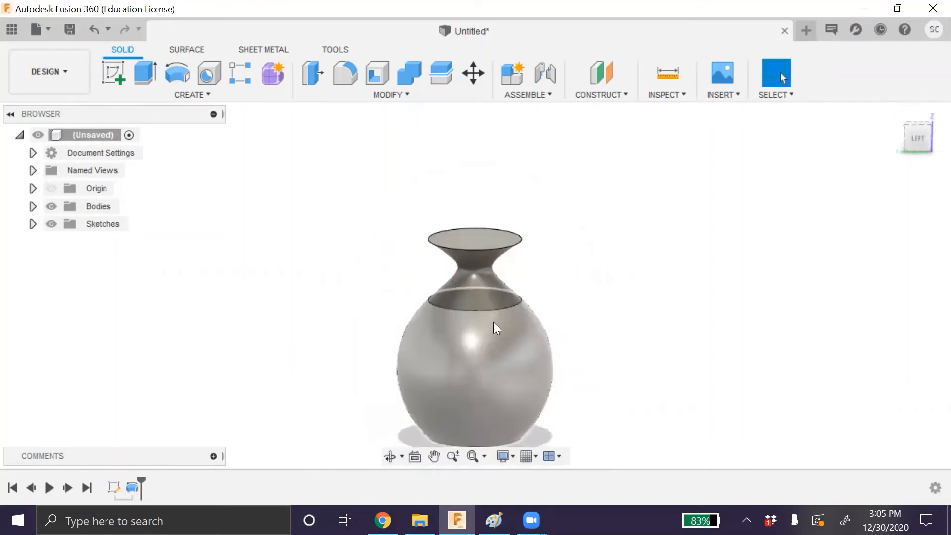
click(461, 244)
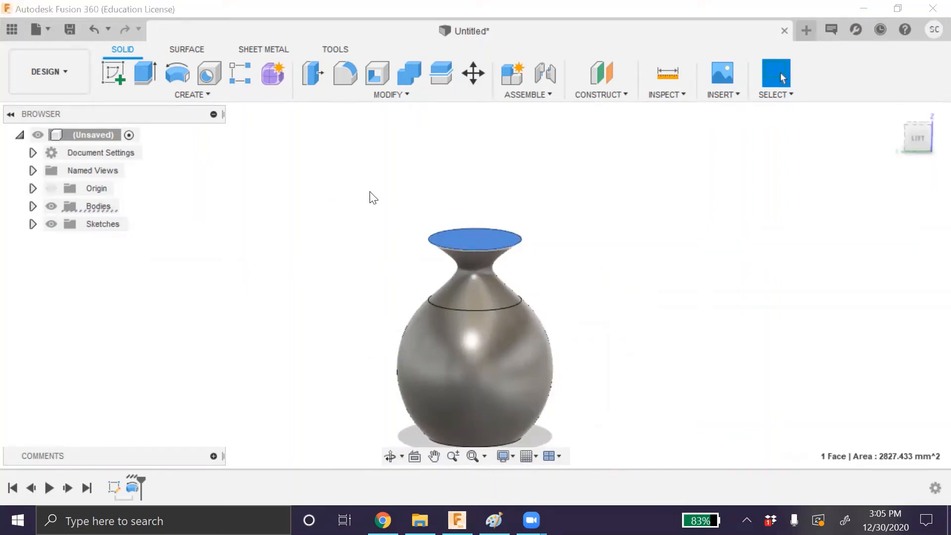
text(sshell)
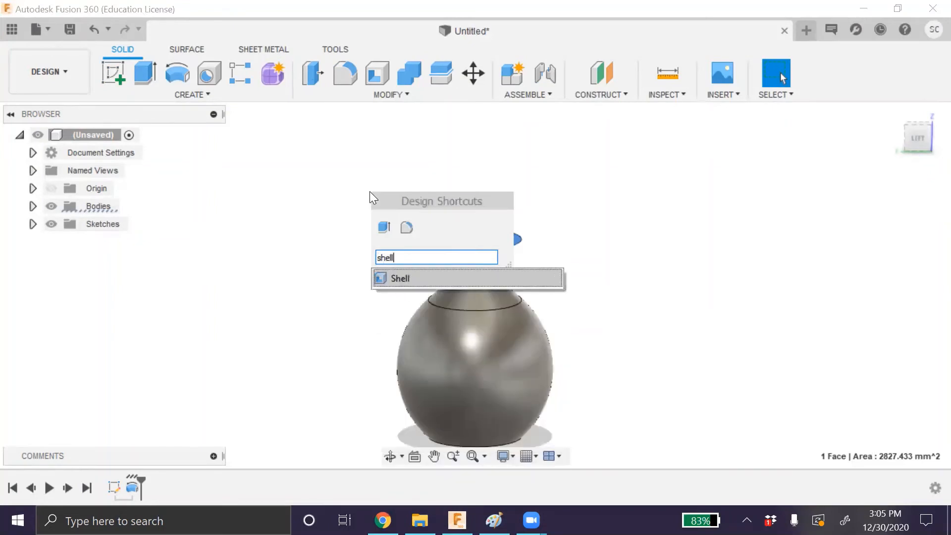
key(Return)
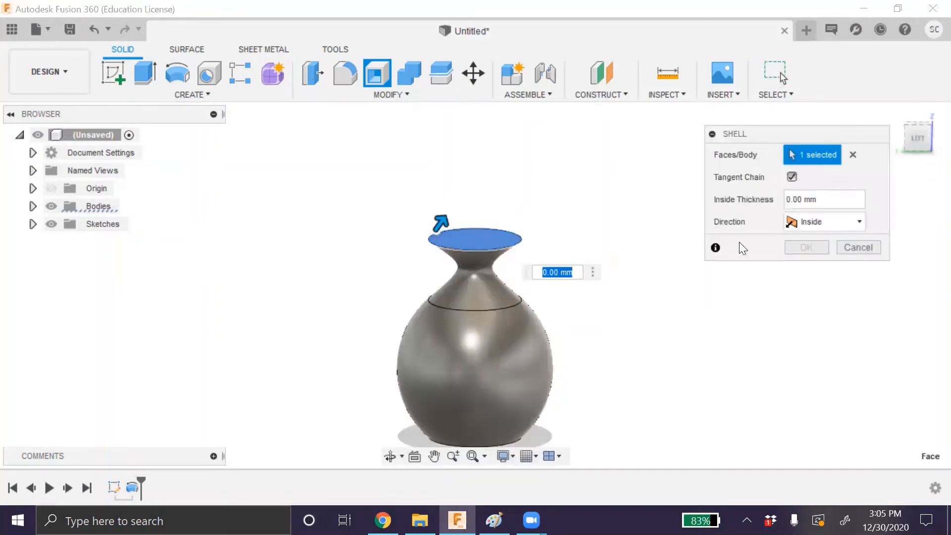
drag(827, 205, 762, 204)
text(2)
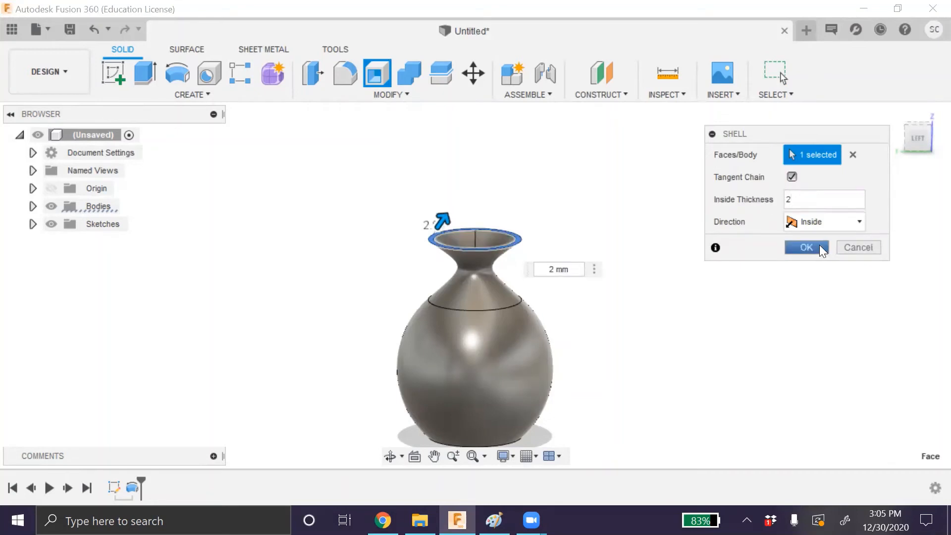
click(808, 247)
Examine the hollow vase's rim, neck and belly from several angles
click(390, 456)
drag(358, 314, 409, 237)
click(402, 457)
click(397, 474)
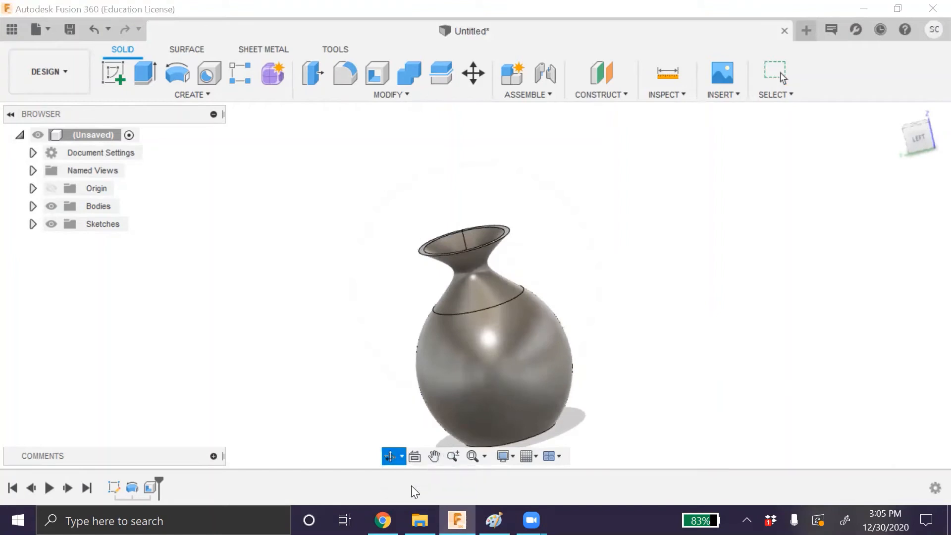
click(402, 456)
click(404, 476)
drag(380, 325, 375, 108)
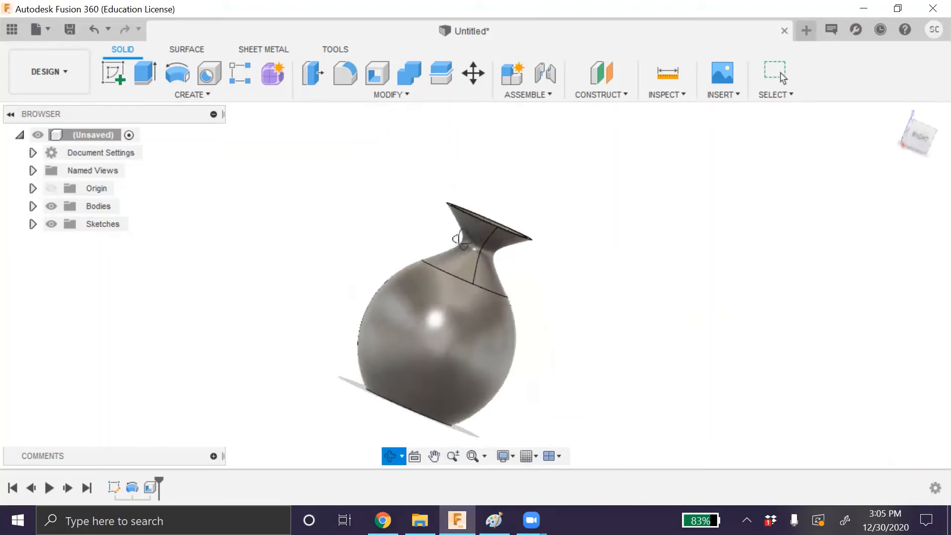
drag(395, 206, 392, 258)
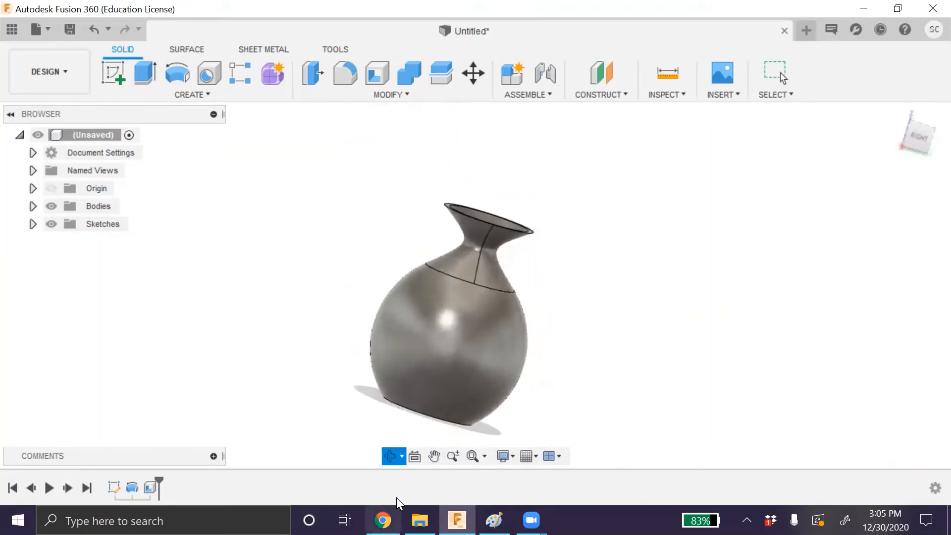
Switch to Paint, underline the Revolve and shell notes, and handwrite "Pipe" and "Coil", each followed by an arrow, below "Extrude"
click(494, 520)
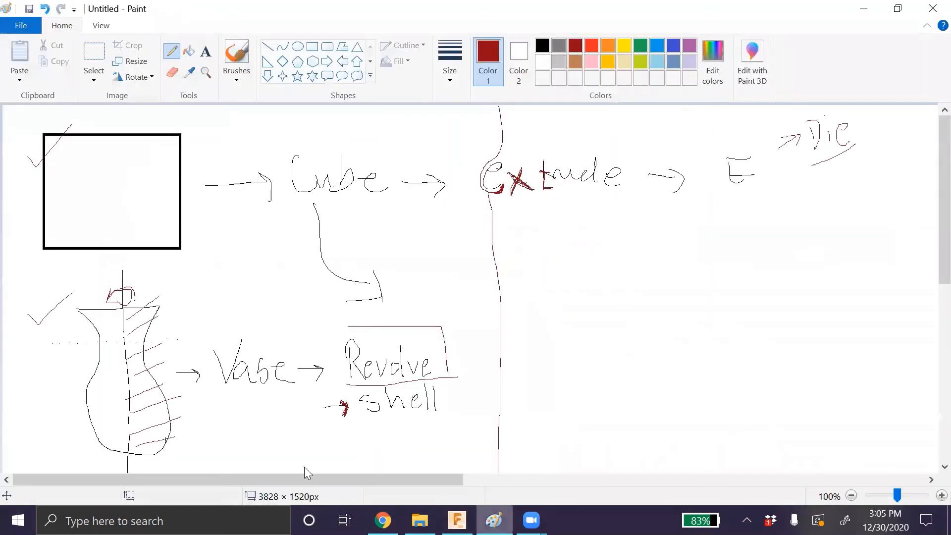
drag(276, 422, 446, 426)
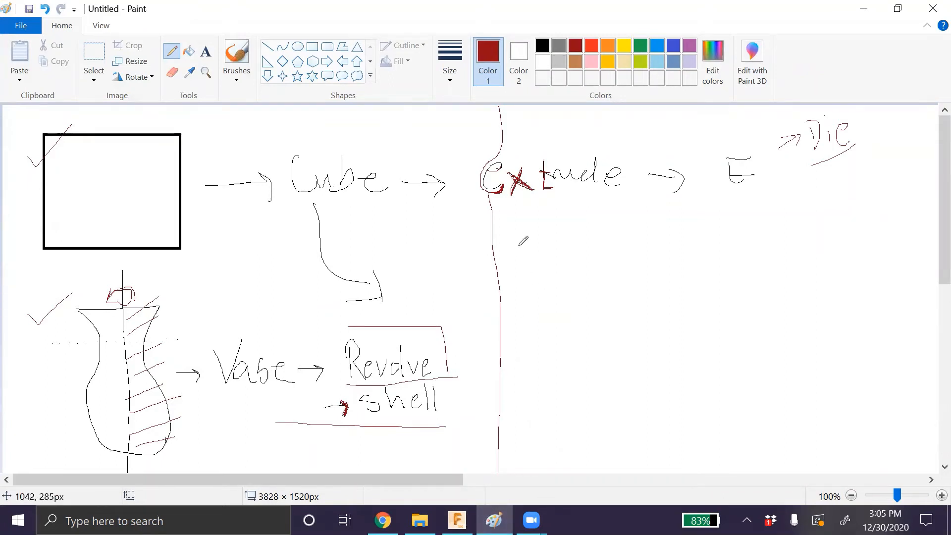
drag(541, 270, 540, 280)
drag(537, 245, 548, 249)
drag(558, 253, 556, 274)
mouse_move(576, 238)
mouse_down()
mouse_move(578, 270)
mouse_move(652, 265)
mouse_up()
drag(649, 255, 653, 275)
mouse_move(559, 323)
mouse_down()
mouse_move(551, 317)
mouse_move(574, 343)
mouse_up()
mouse_move(585, 341)
mouse_down()
mouse_move(586, 354)
mouse_move(584, 327)
mouse_up()
mouse_move(602, 326)
mouse_down()
mouse_move(604, 356)
mouse_move(644, 333)
mouse_move(638, 346)
mouse_up()
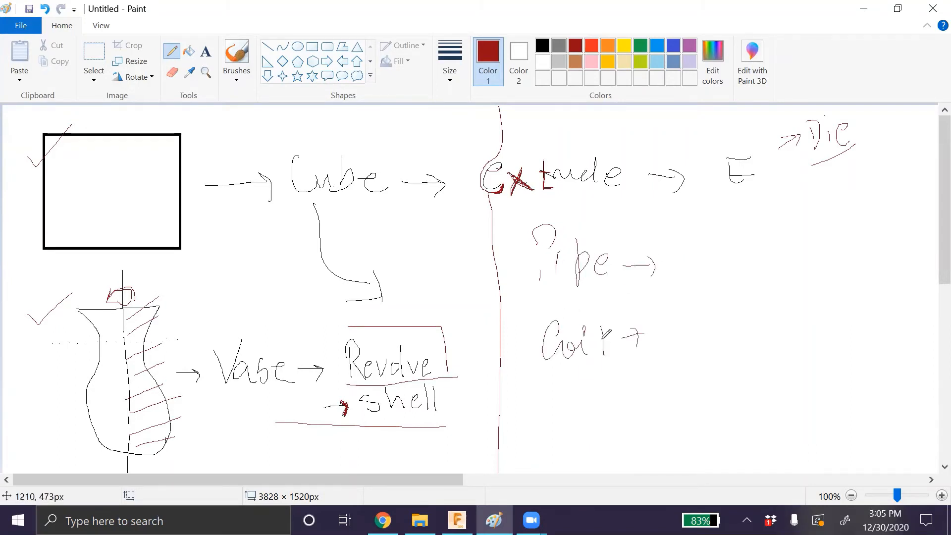
Switch back to Fusion 360 and create a new empty design
key(alt+Tab)
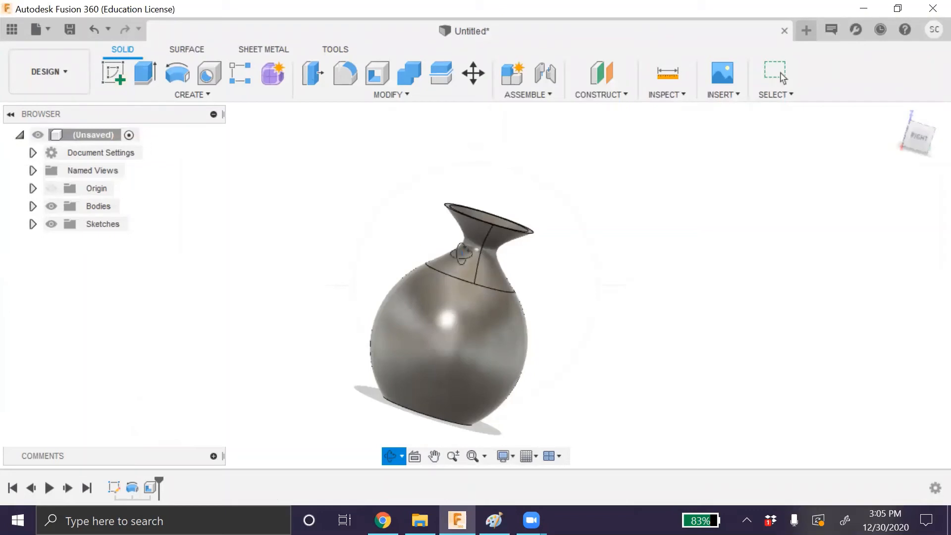
key(Escape)
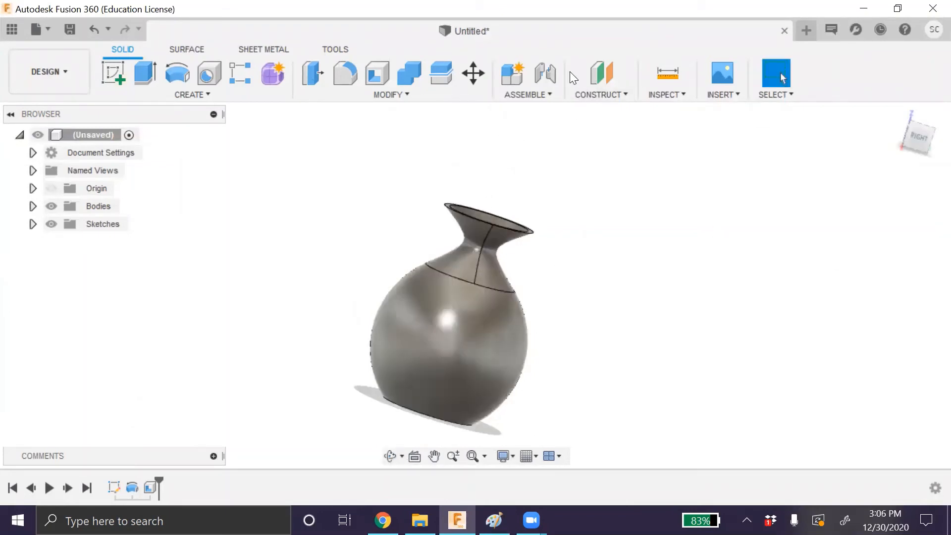
key(ctrl+n)
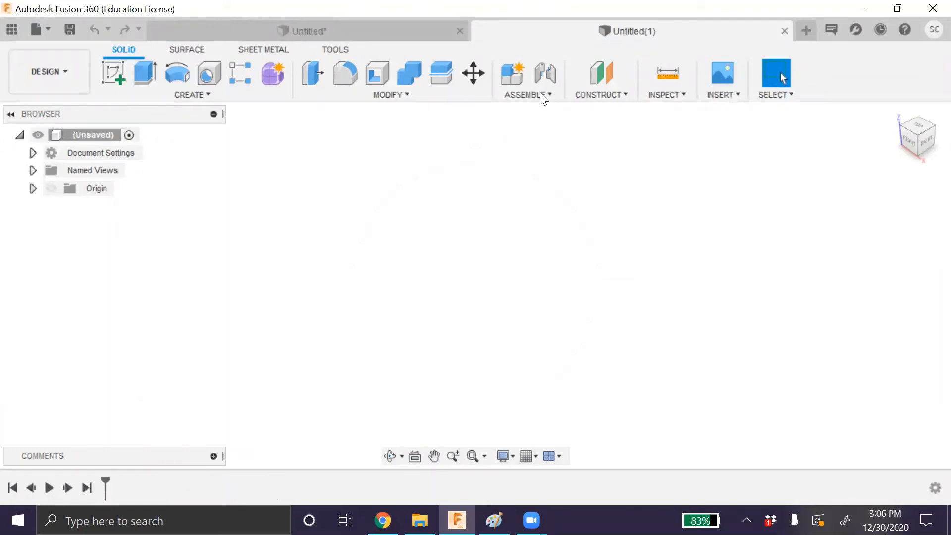
Start a new sketch on the front (XZ) origin plane
click(112, 71)
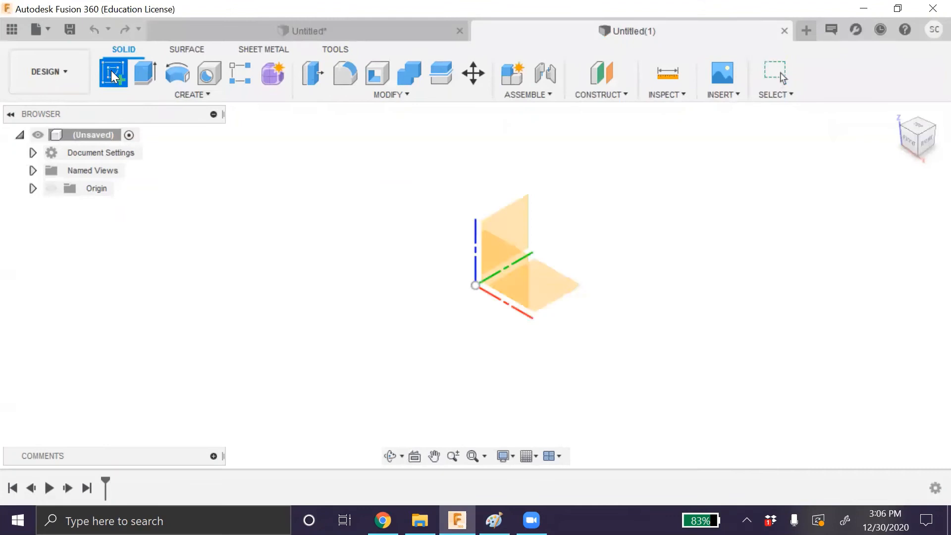
click(472, 244)
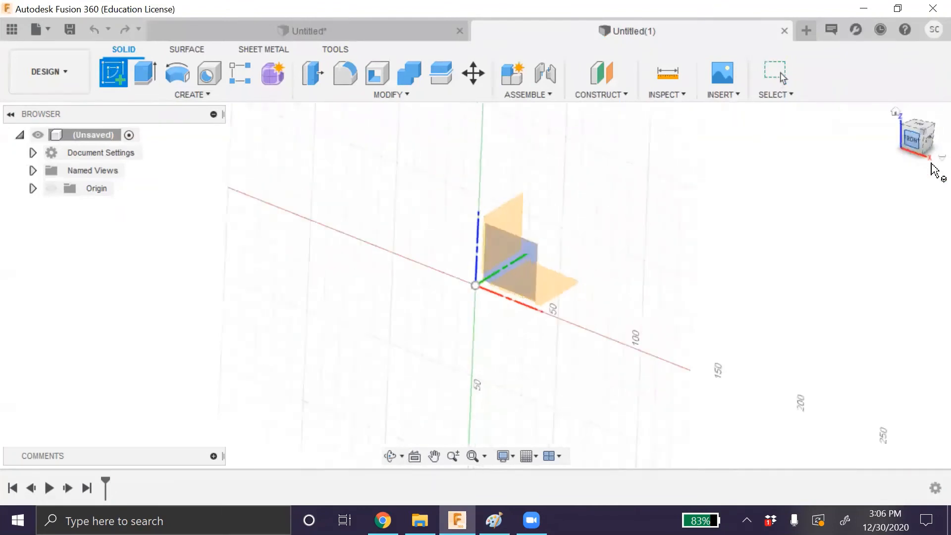
click(176, 95)
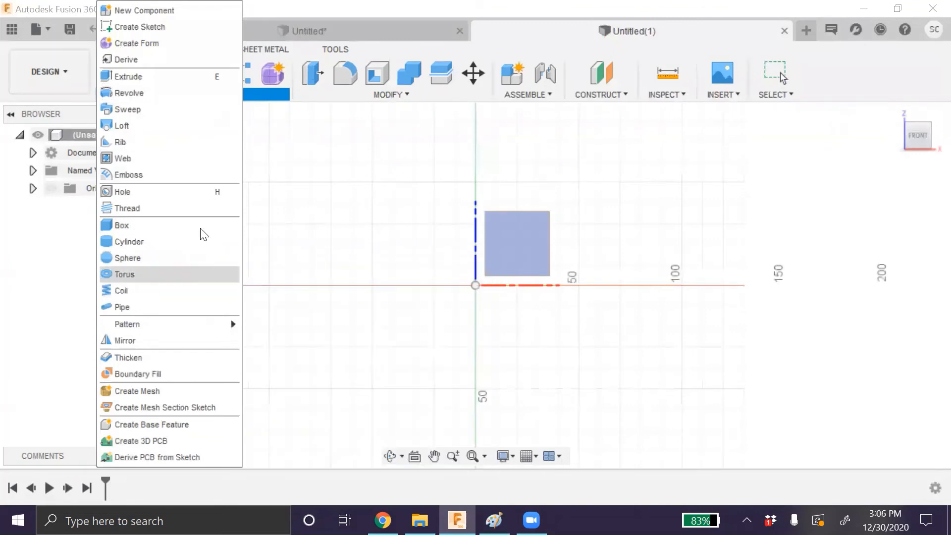
click(145, 26)
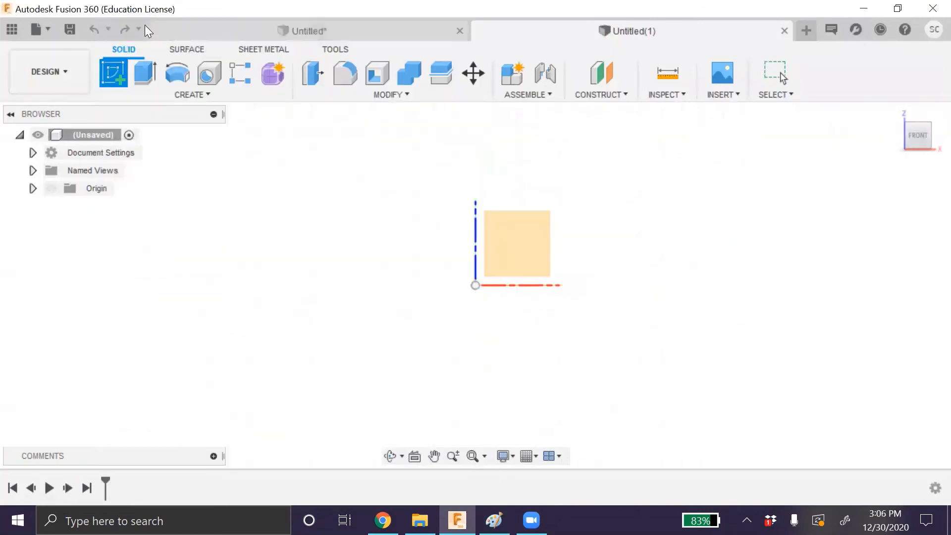
click(210, 96)
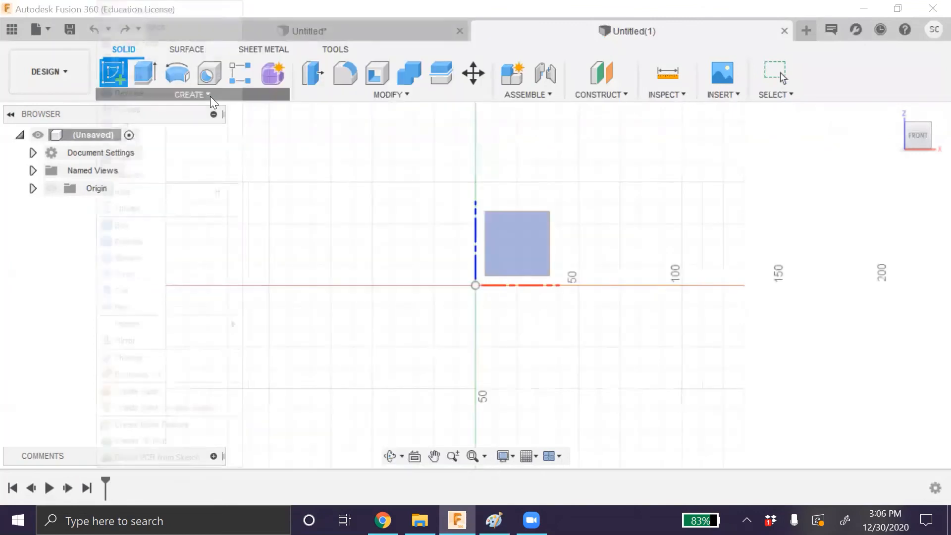
click(380, 135)
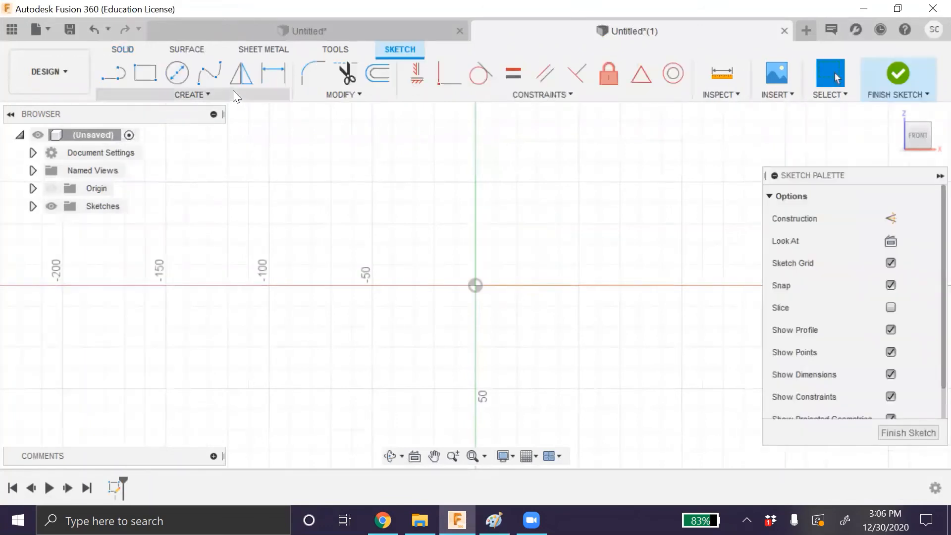
Sketch an open, wave-shaped fit point spline through five points, with a crest on each side of the origin
click(156, 95)
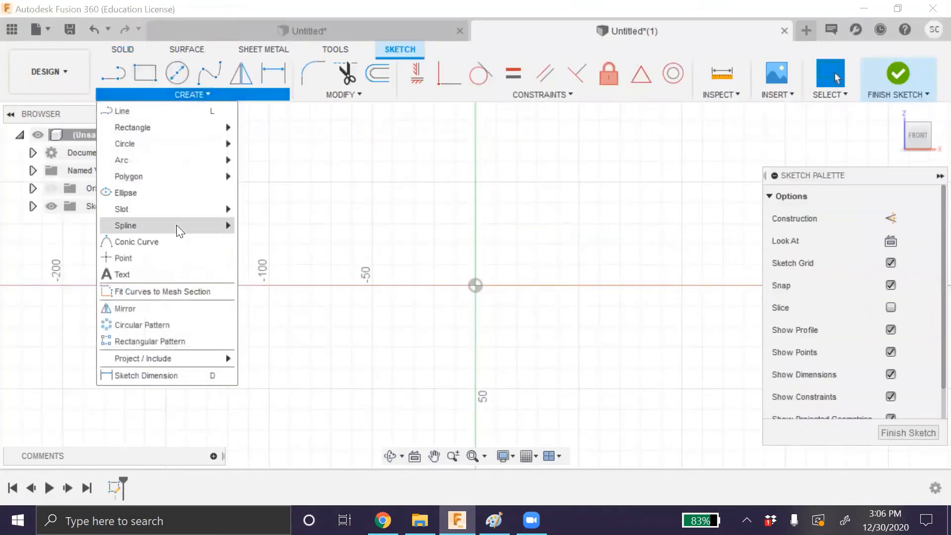
mouse_move(176, 224)
click(270, 242)
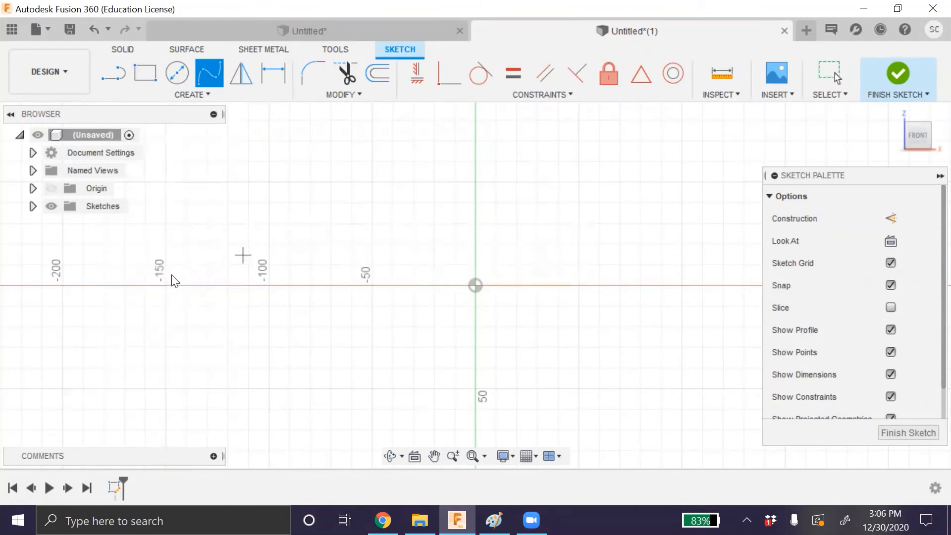
click(337, 175)
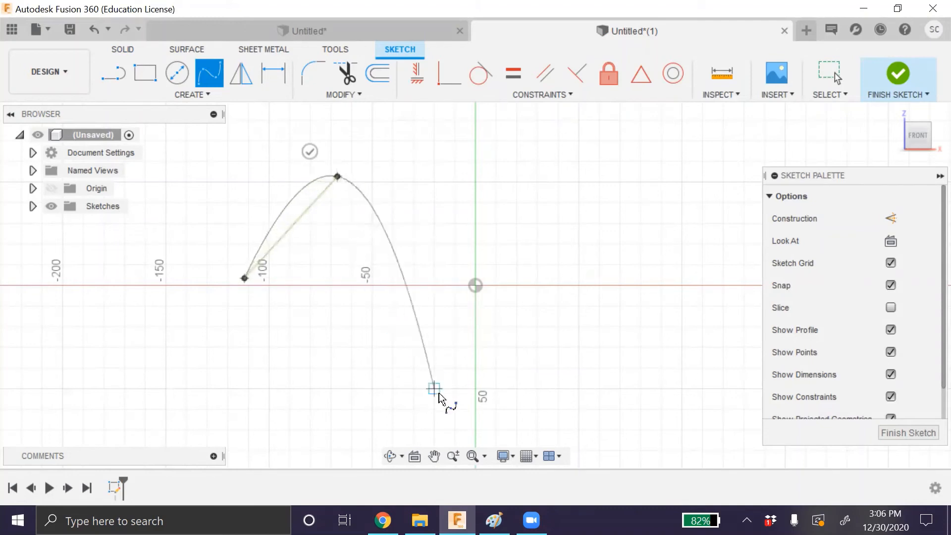
click(475, 368)
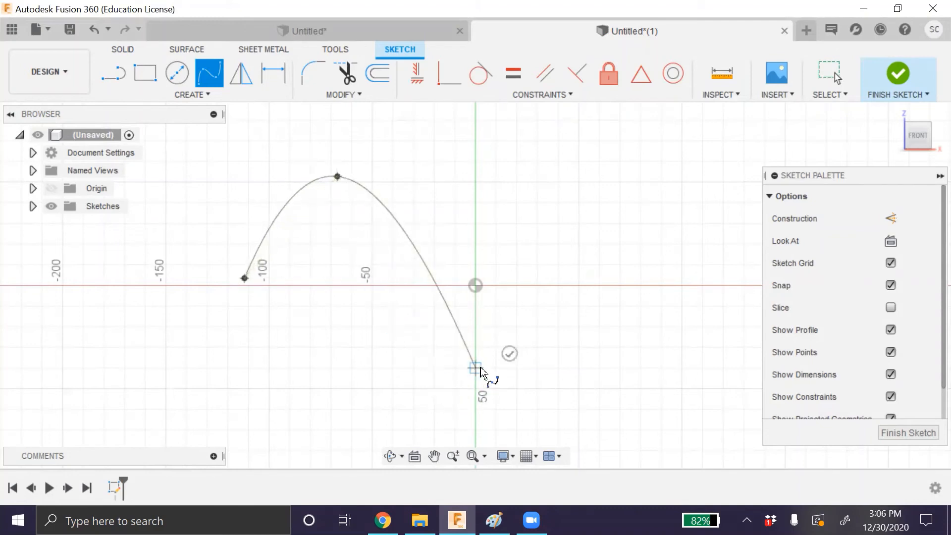
click(656, 212)
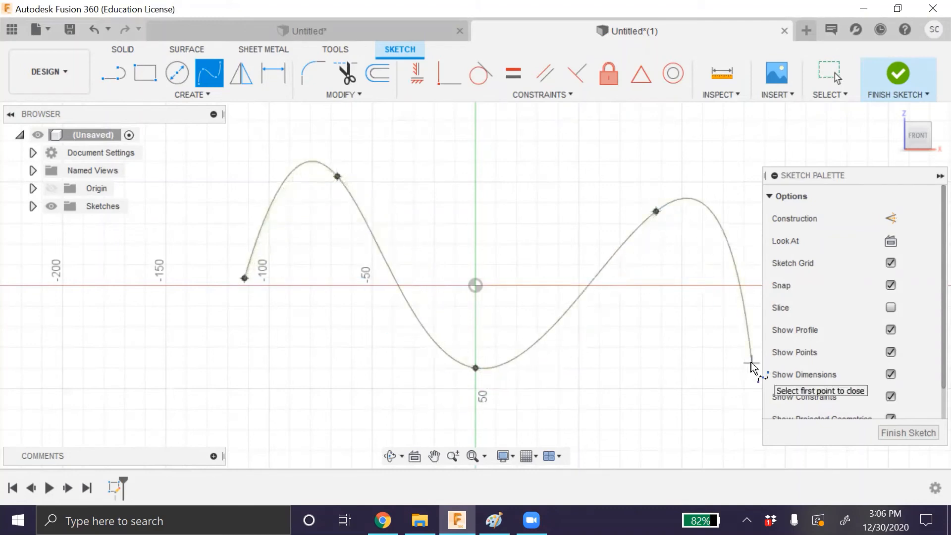
double_click(751, 363)
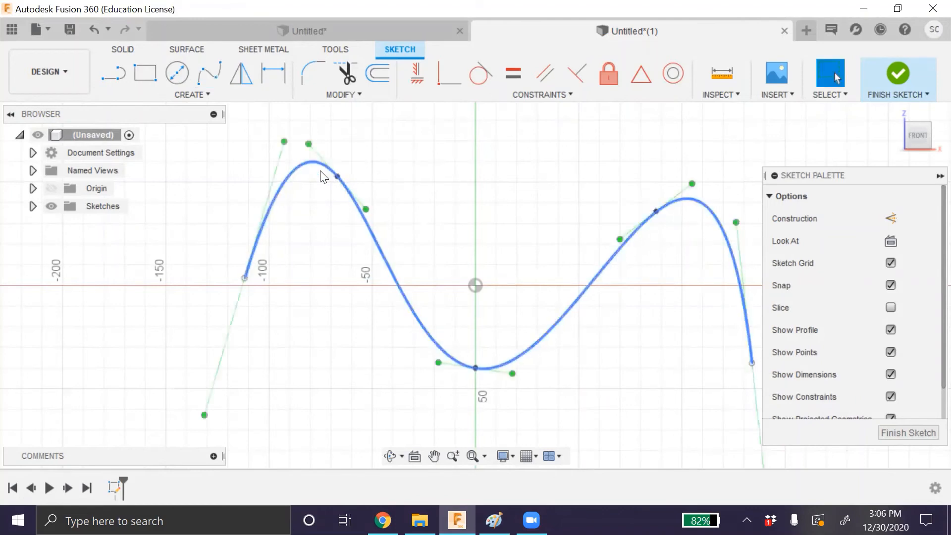
Move the spline's points to about X/Z (-132, 16), (-60, 60), (10, -50), (90, 50) and (150, -40) mm, and finish the sketch
drag(243, 275, 203, 253)
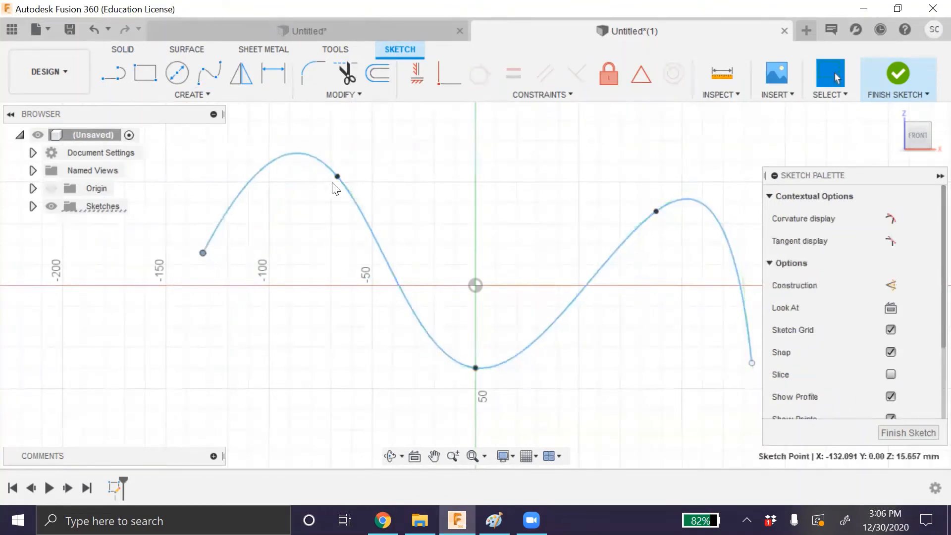
drag(332, 182, 349, 168)
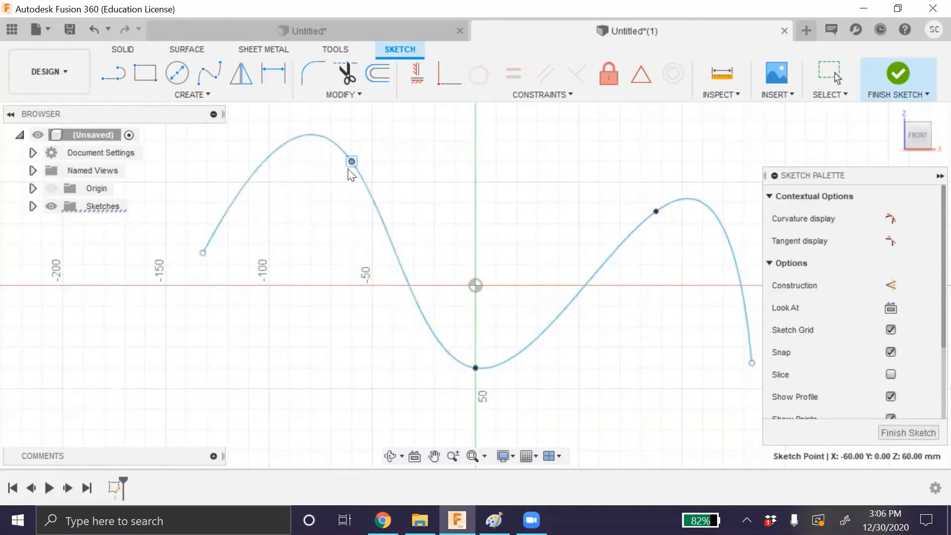
drag(475, 368, 496, 390)
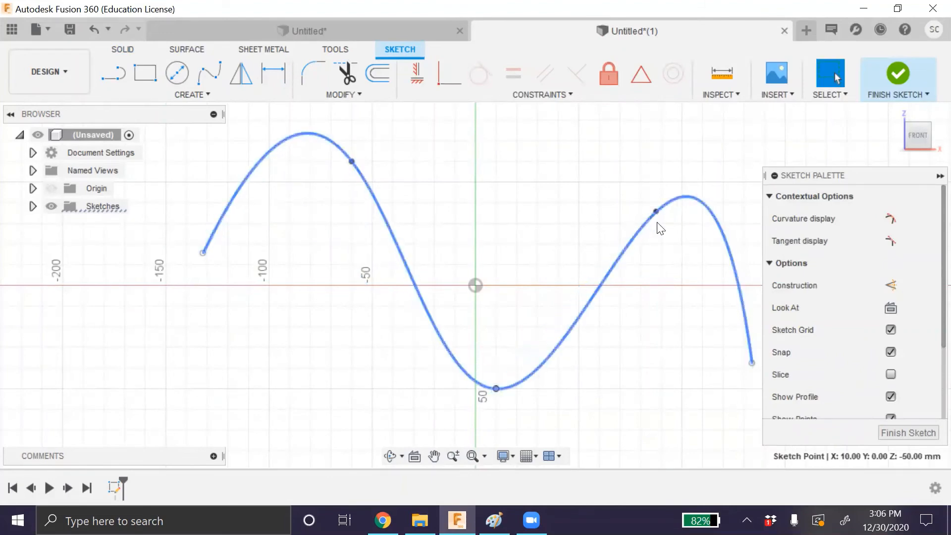
drag(656, 212, 661, 181)
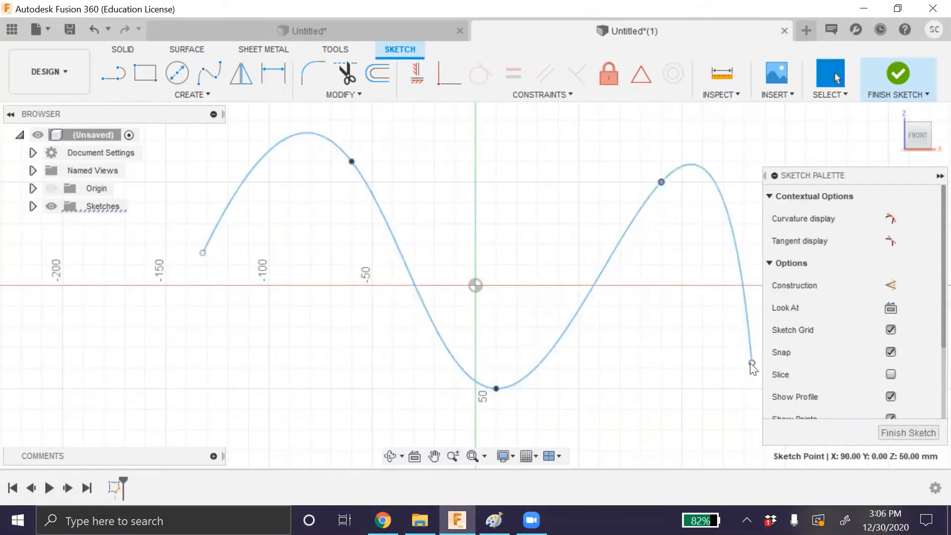
drag(751, 363, 783, 363)
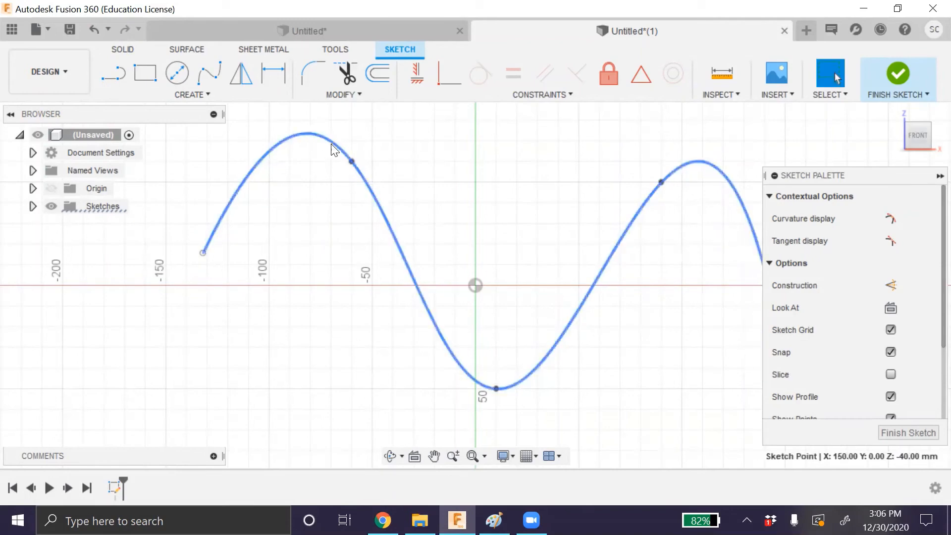
click(292, 195)
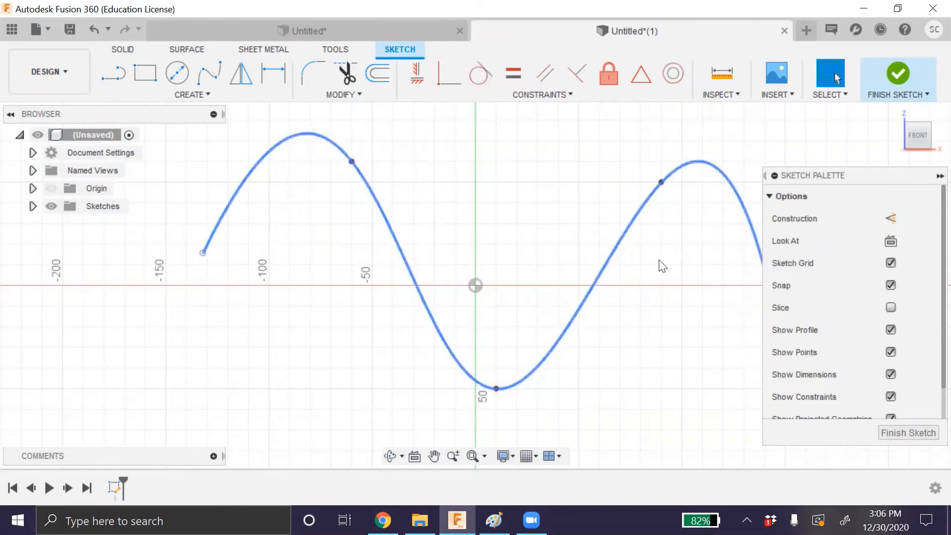
click(913, 434)
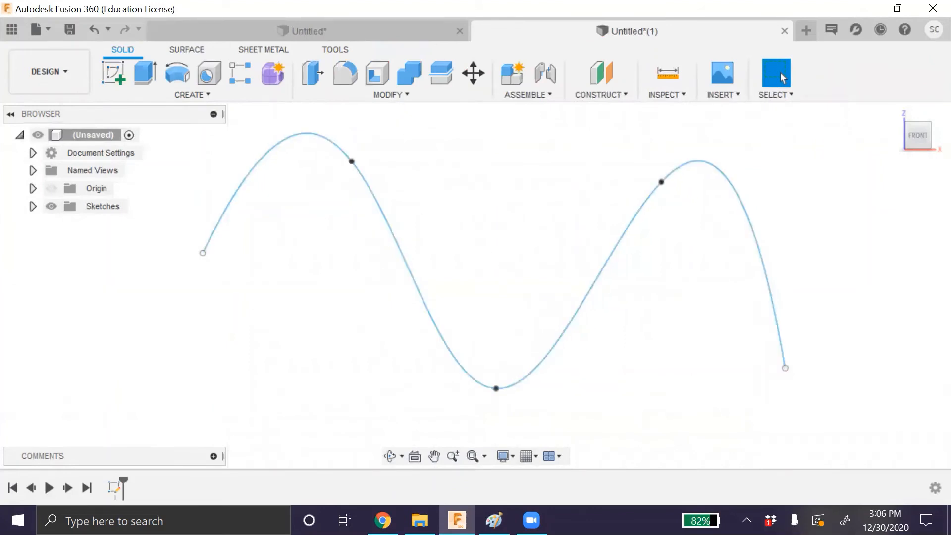
click(416, 458)
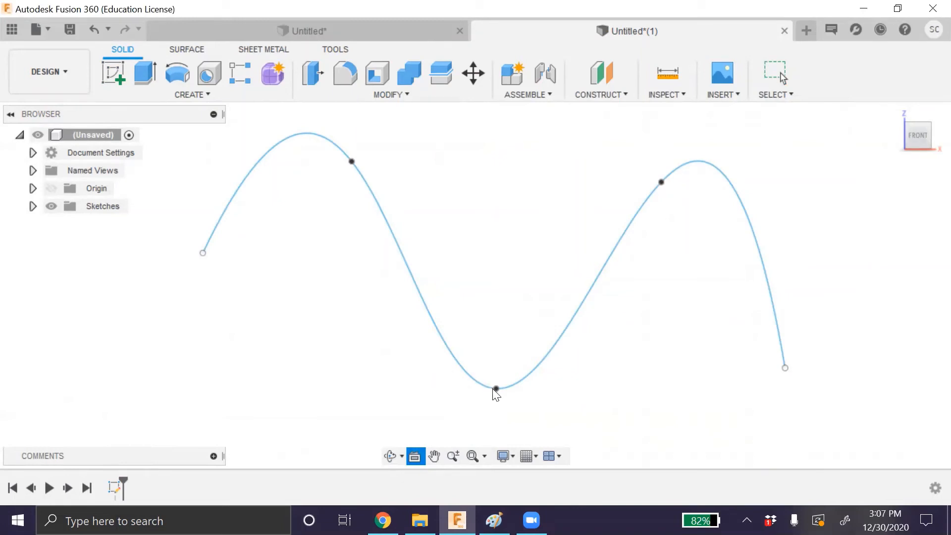
click(420, 463)
click(512, 457)
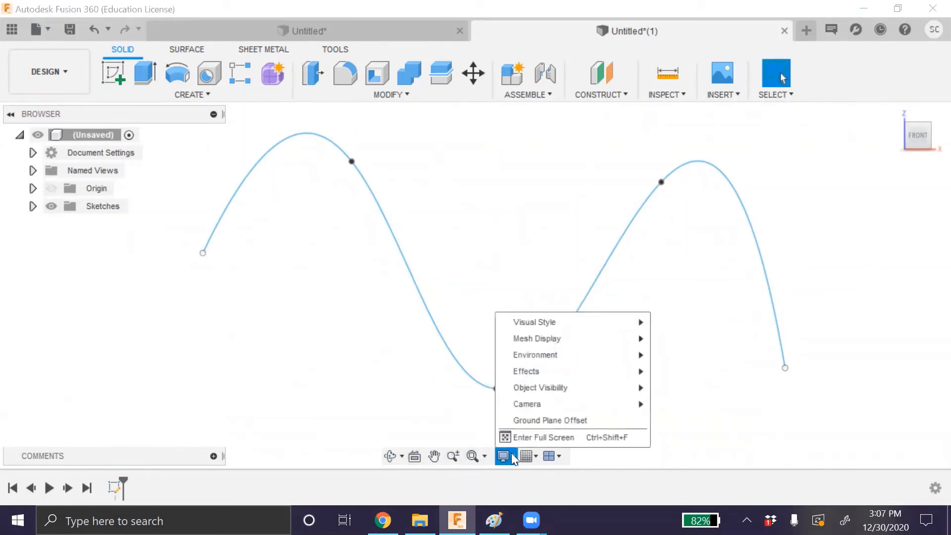
mouse_move(524, 326)
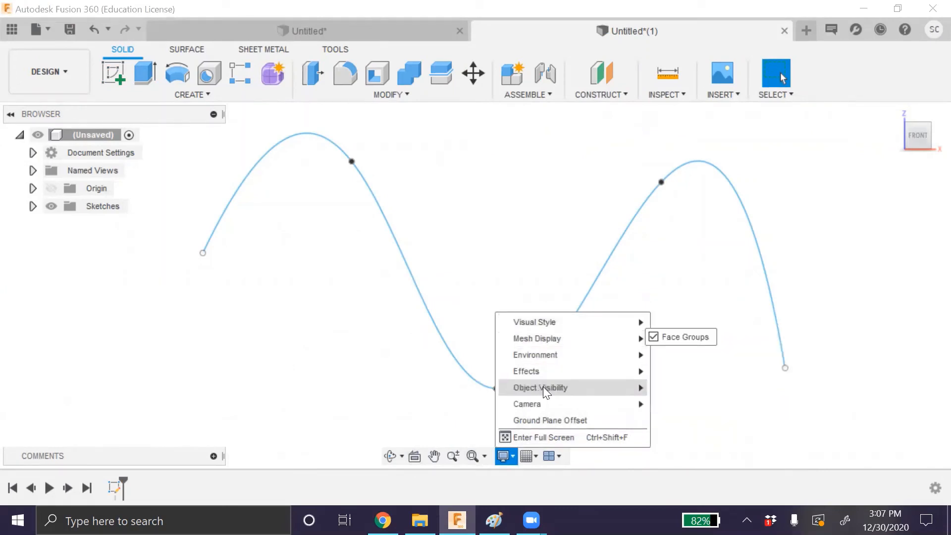
mouse_move(545, 392)
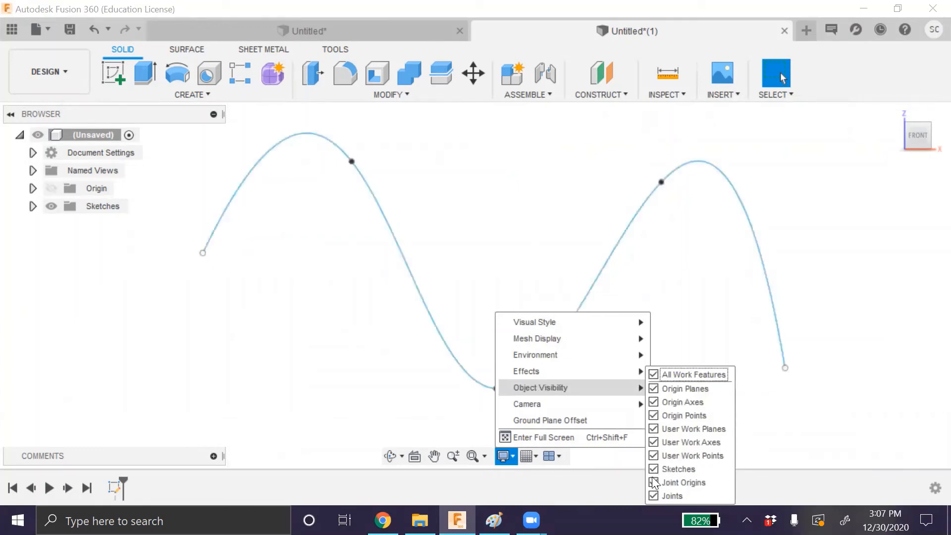
click(317, 356)
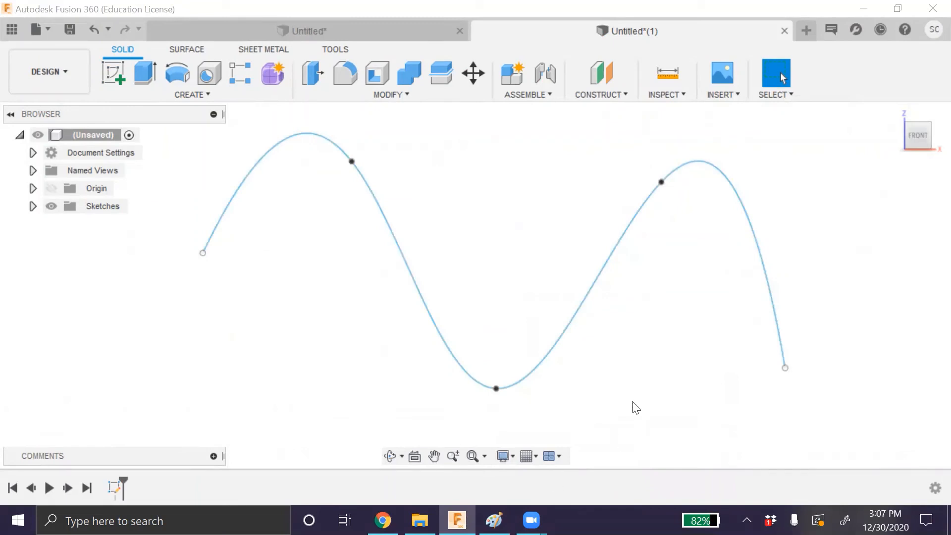
Start a Pipe feature using the wave-shaped spline as its path
click(189, 95)
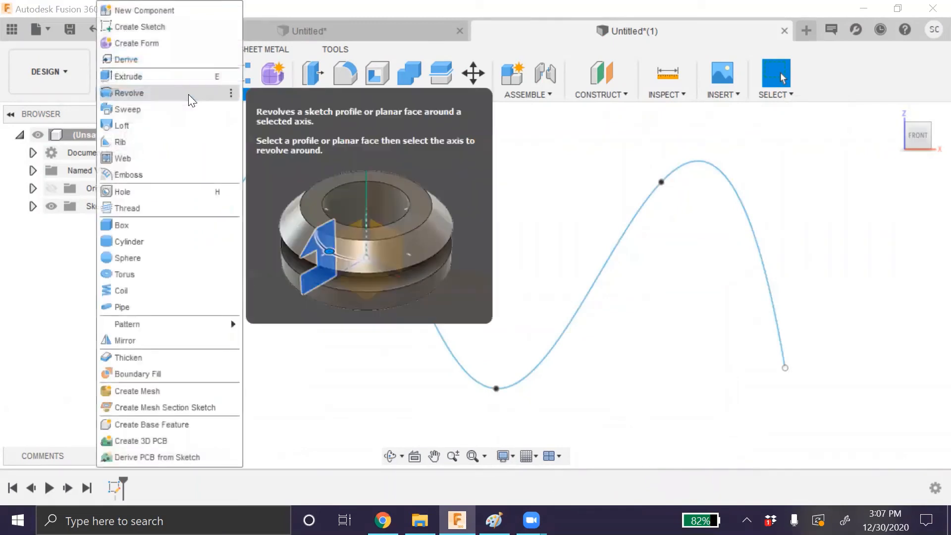
click(159, 308)
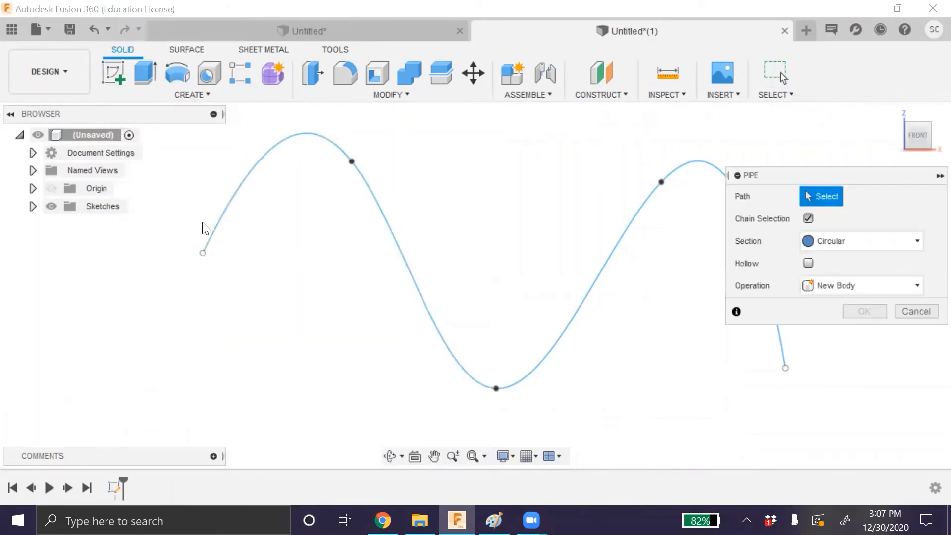
click(232, 205)
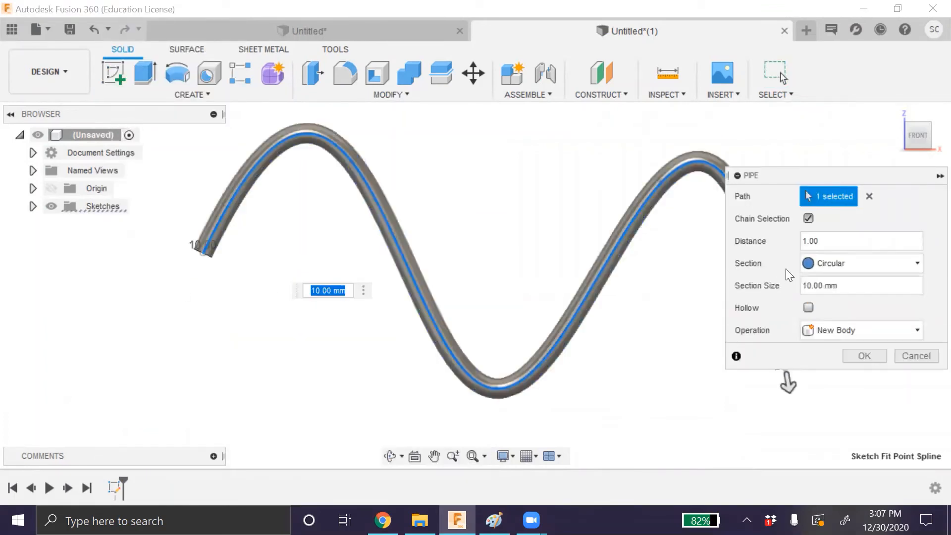
Try a square and a triangular section on the pipe preview along the spline
click(809, 266)
click(824, 298)
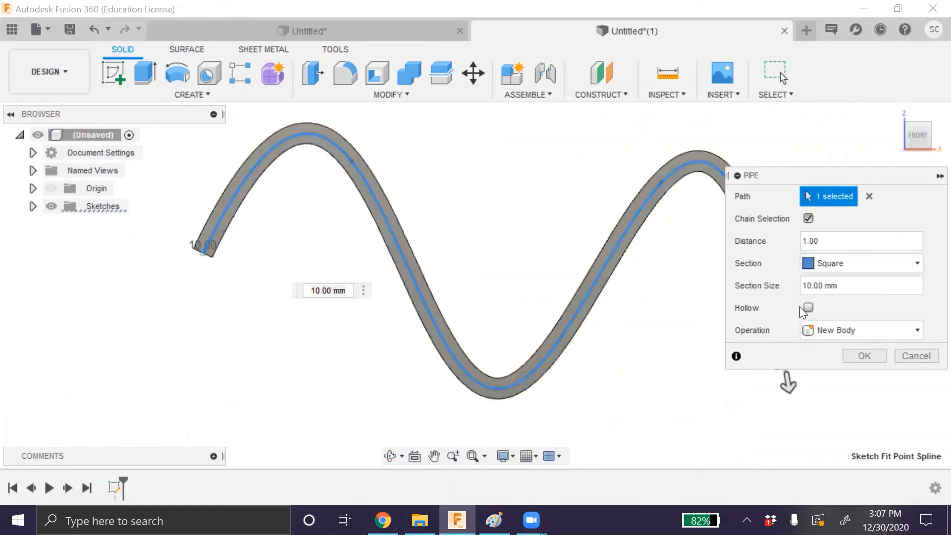
click(390, 455)
drag(314, 397, 334, 314)
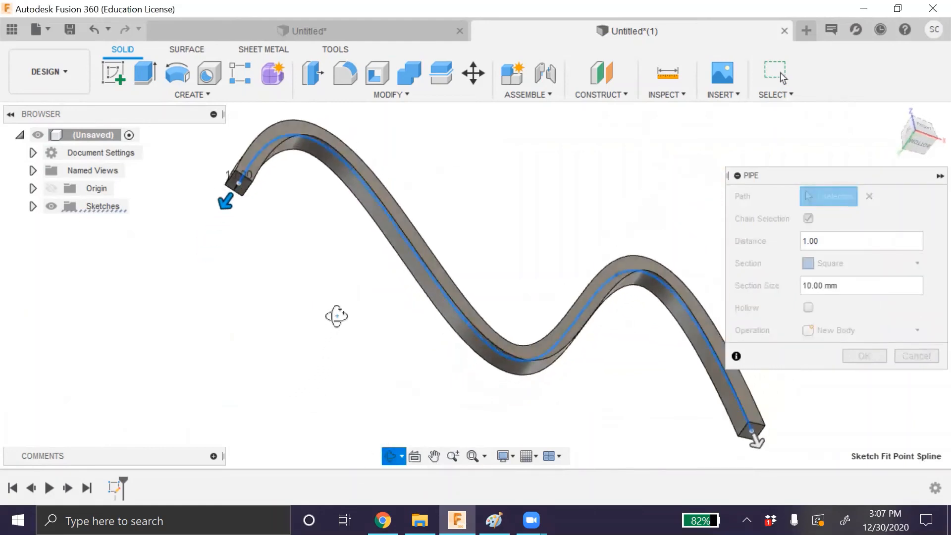
click(866, 247)
click(860, 266)
click(845, 320)
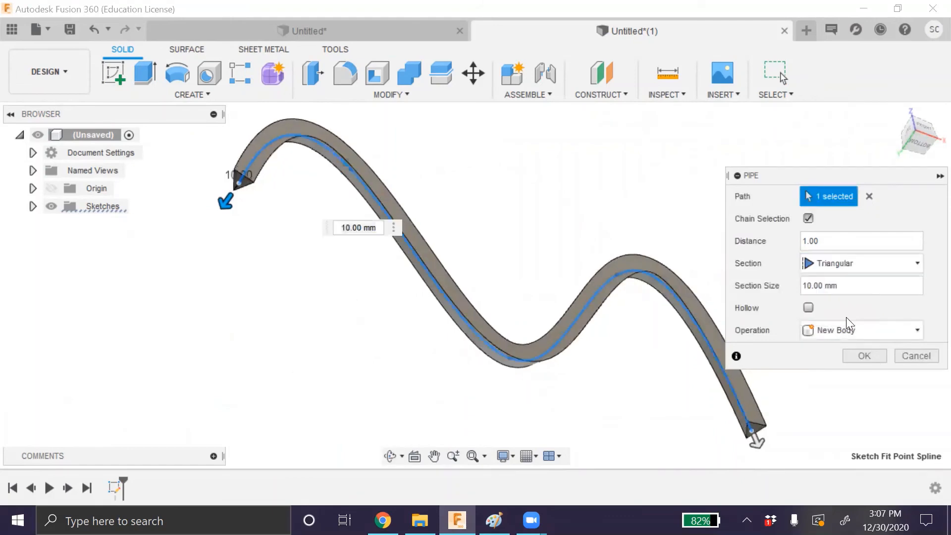
Give the pipe a circular section of 10 mm and create it as a new body along the spline
click(855, 264)
click(827, 280)
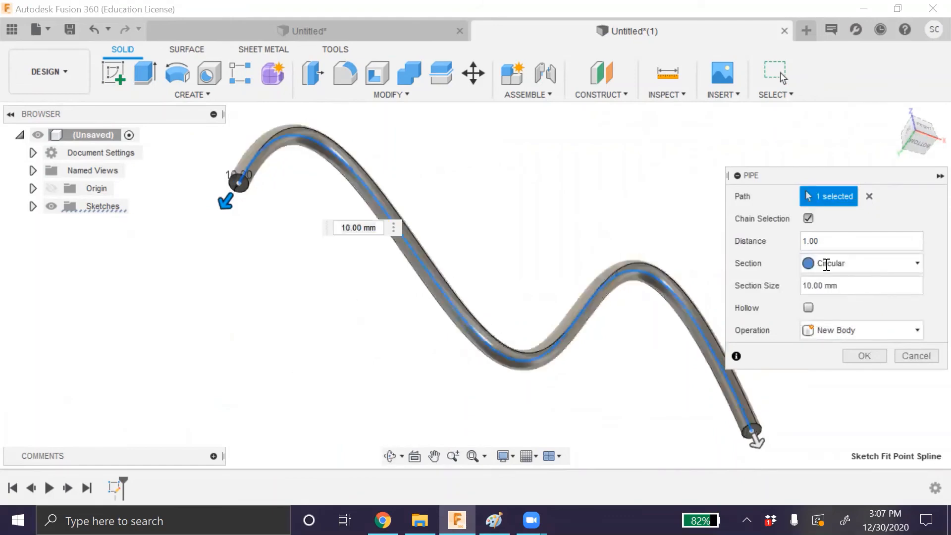
drag(818, 241, 798, 241)
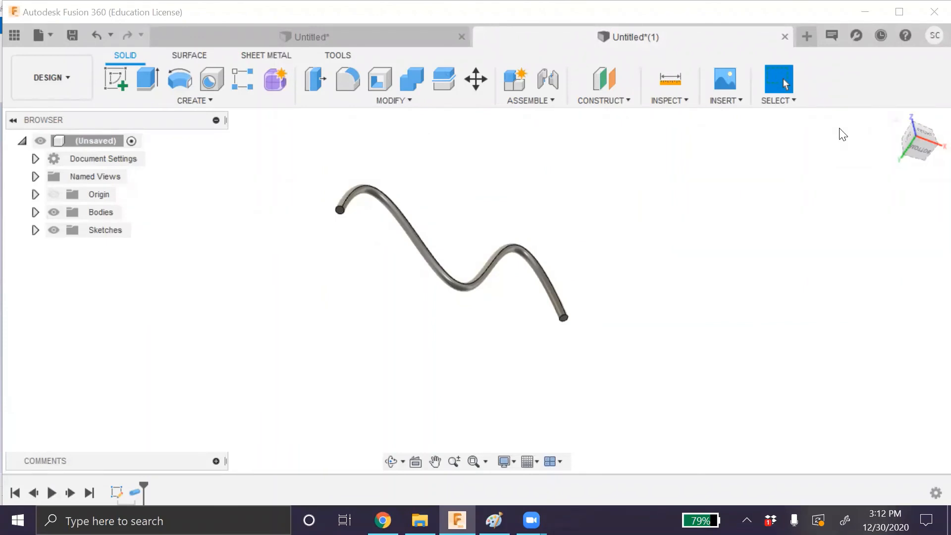
Try a coil of 110 mm diameter on the XZ plane beside the wave-shaped pipe
click(196, 105)
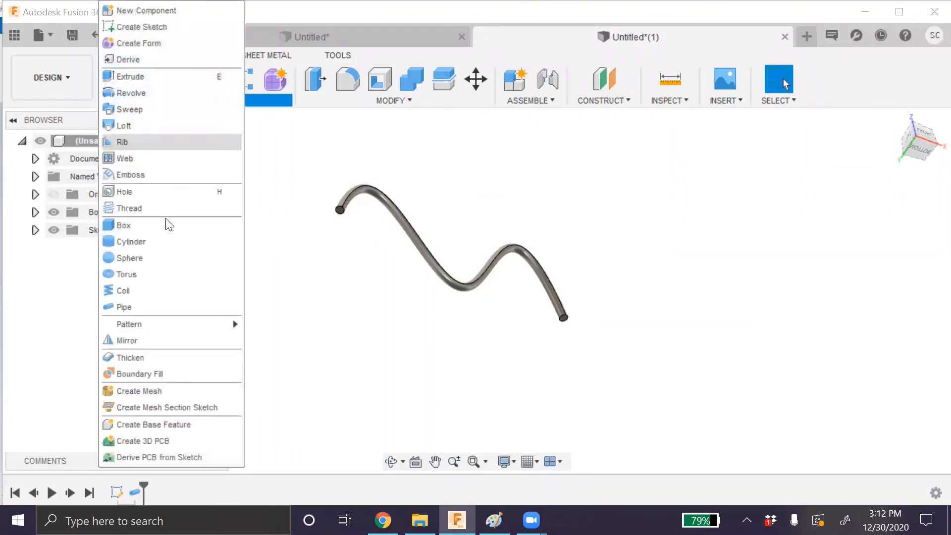
click(161, 289)
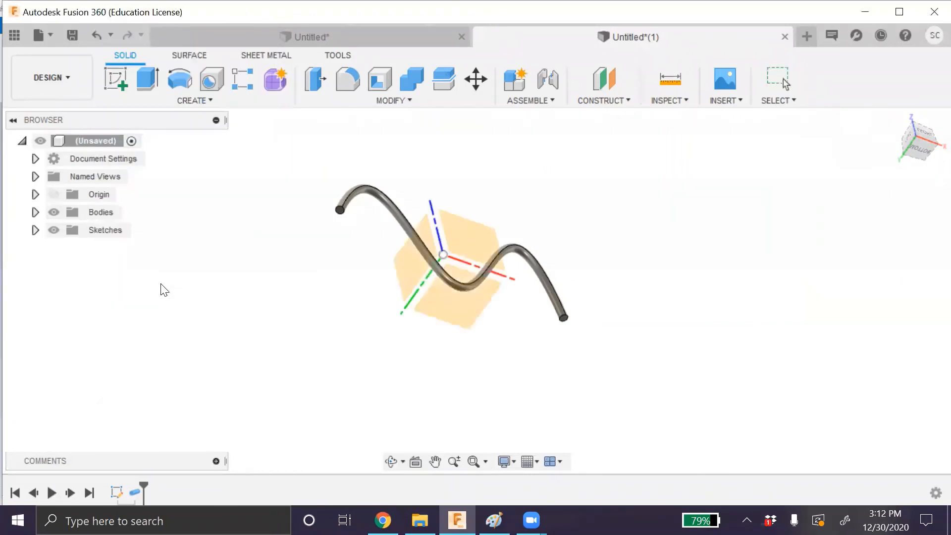
click(476, 235)
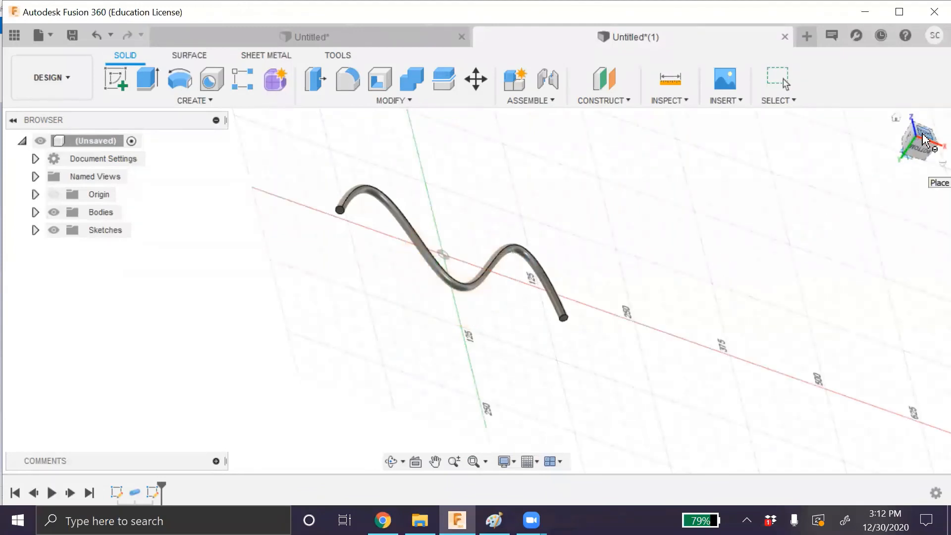
click(916, 150)
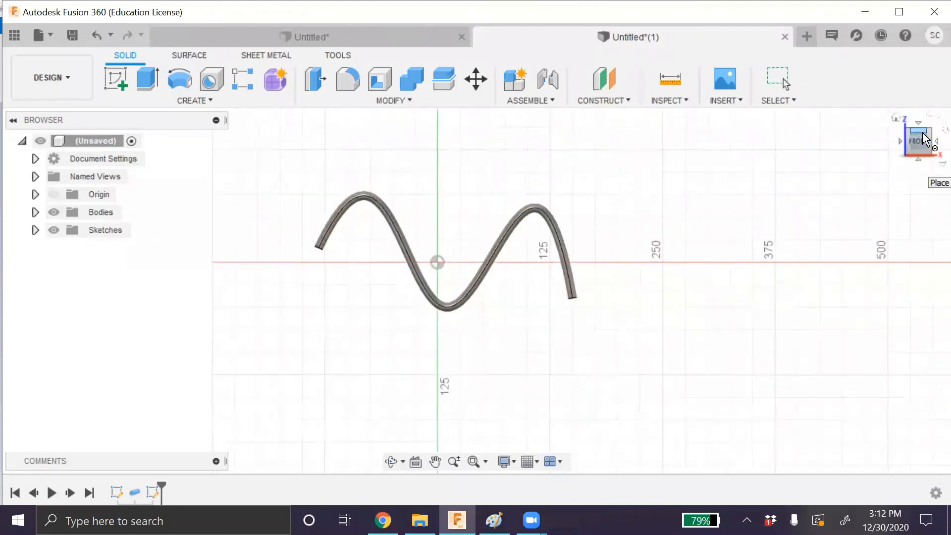
click(700, 262)
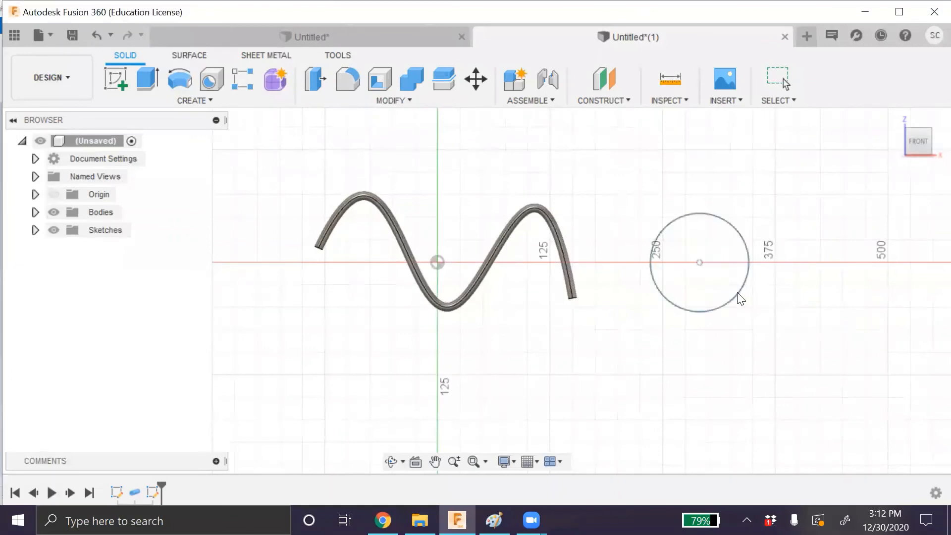
click(738, 296)
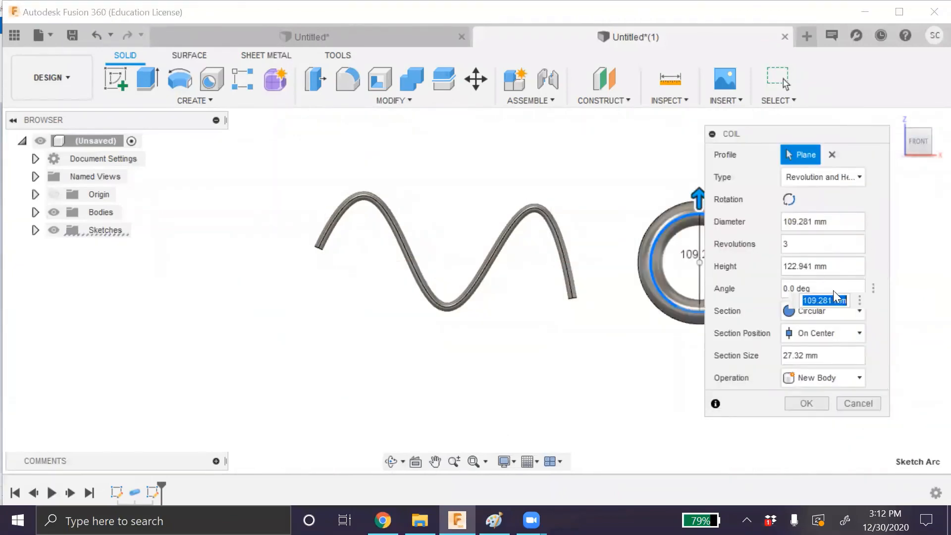
text(110)
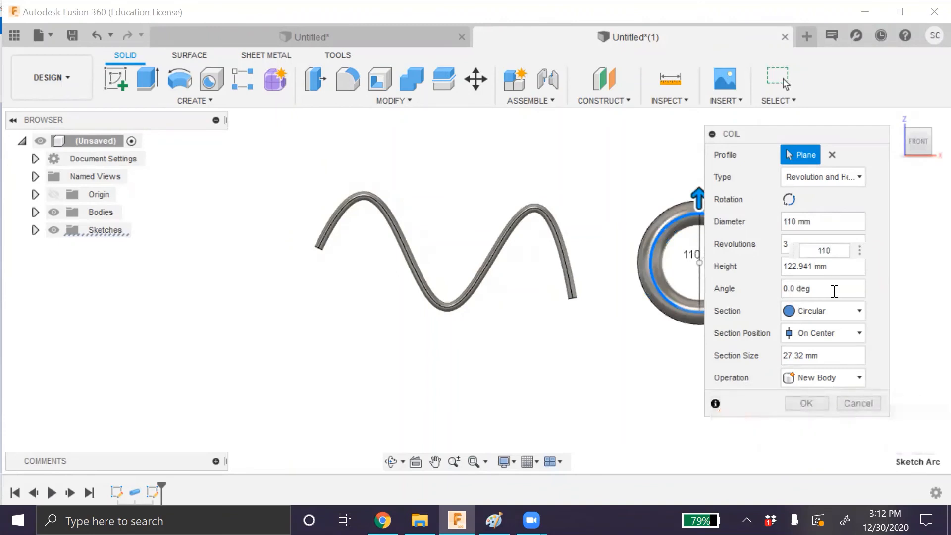
key(Return)
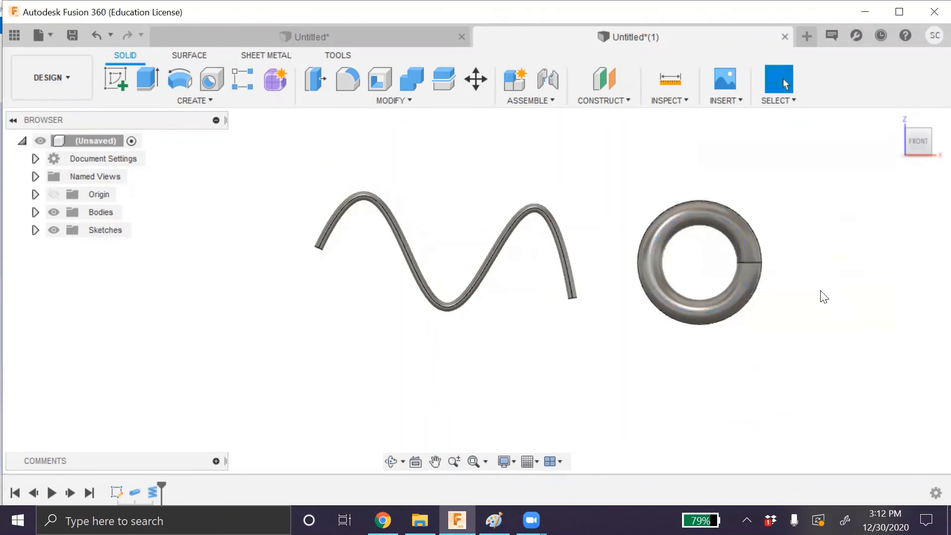
key(ctrl+z)
Start a coil on the XZ plane beside the wave-shaped pipe and set its diameter to 150 mm
click(169, 103)
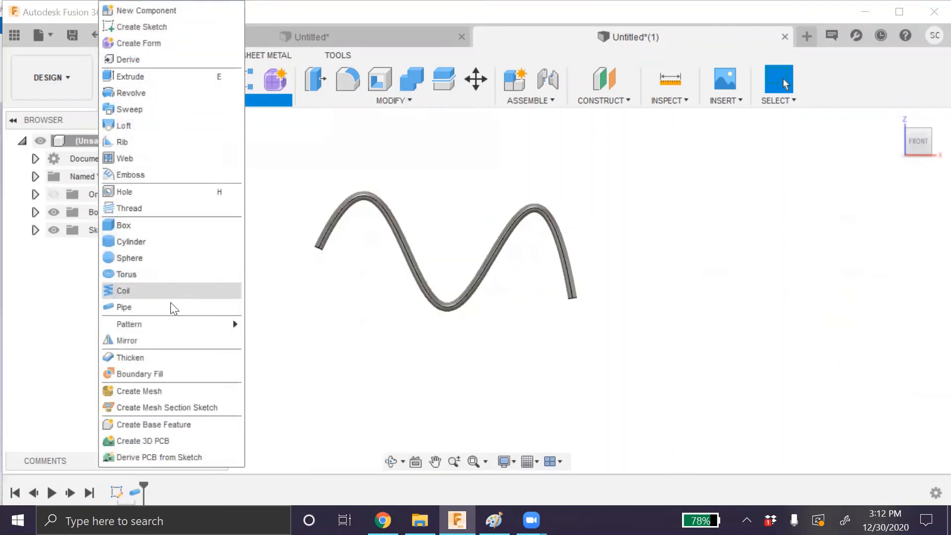
click(175, 292)
click(482, 225)
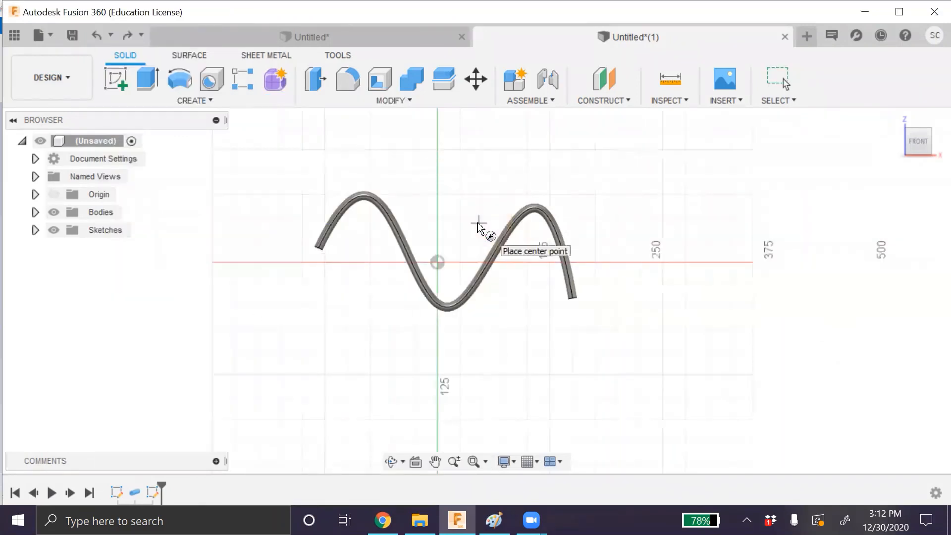
click(706, 265)
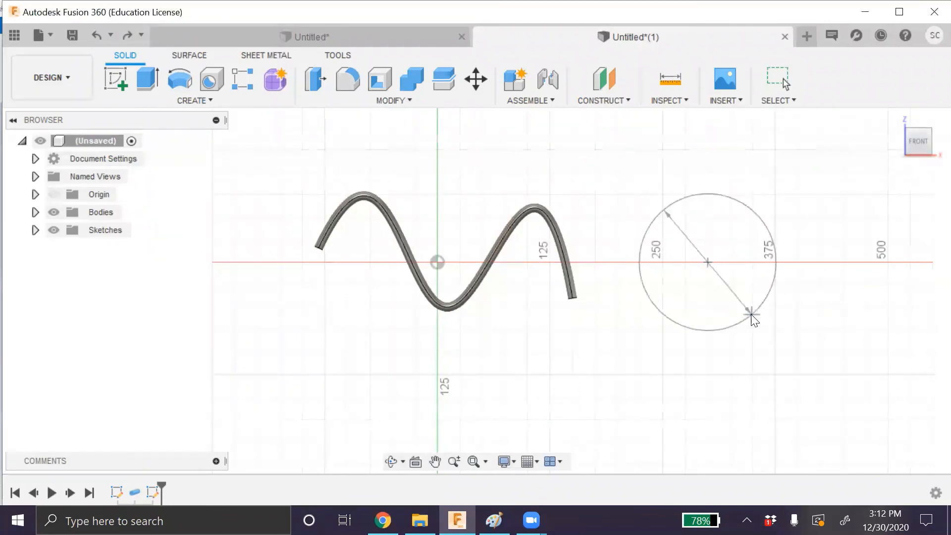
click(750, 314)
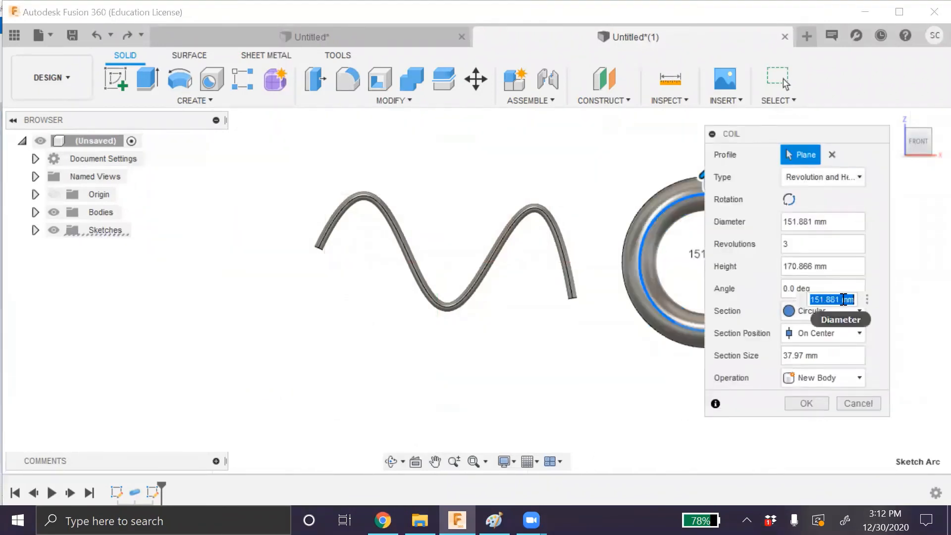
text(100)
key(Return)
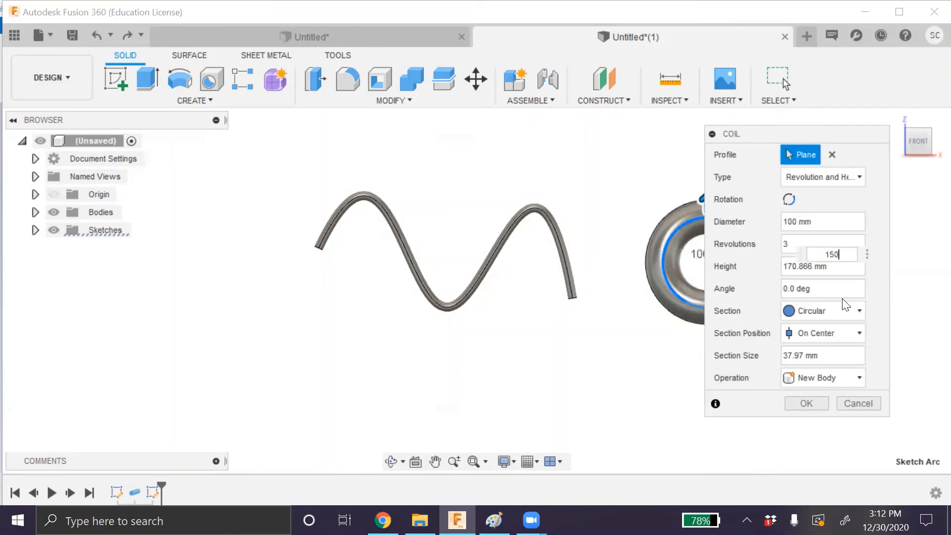
key(Return)
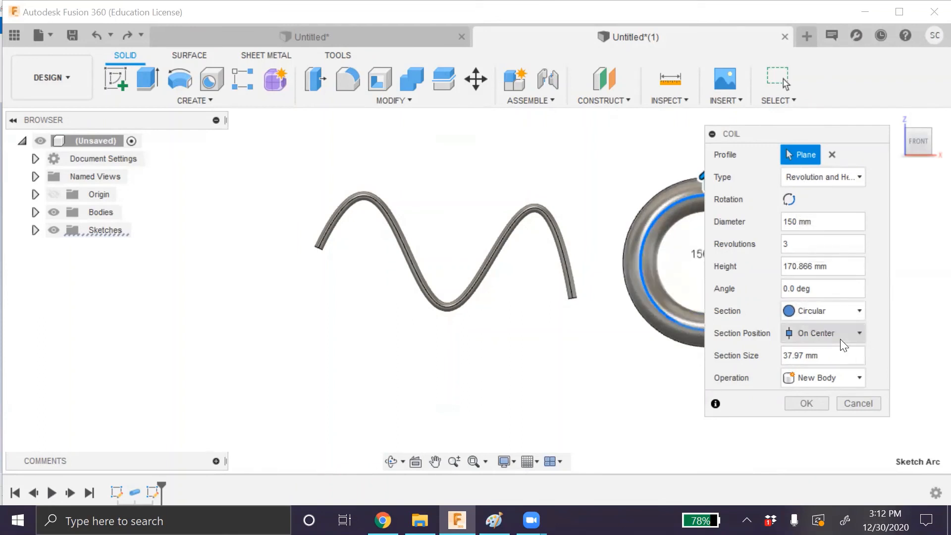
Give the coil a circular section of 15 mm and 5 revolutions, and create it as a new body
key(BackSpace)
key(BackSpace)
key(BackSpace)
key(BackSpace)
key(BackSpace)
key(BackSpace)
key(BackSpace)
key(BackSpace)
text(30)
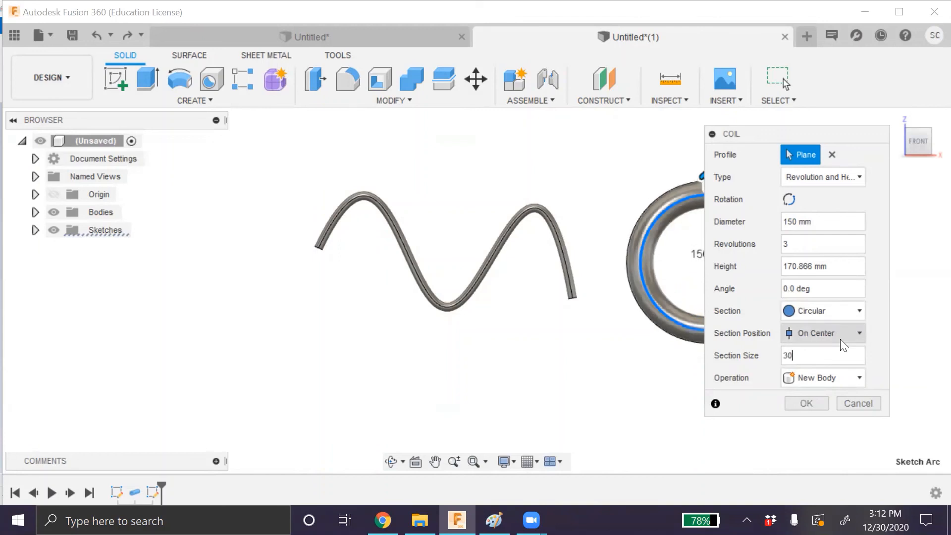
key(BackSpace)
key(BackSpace)
text(15)
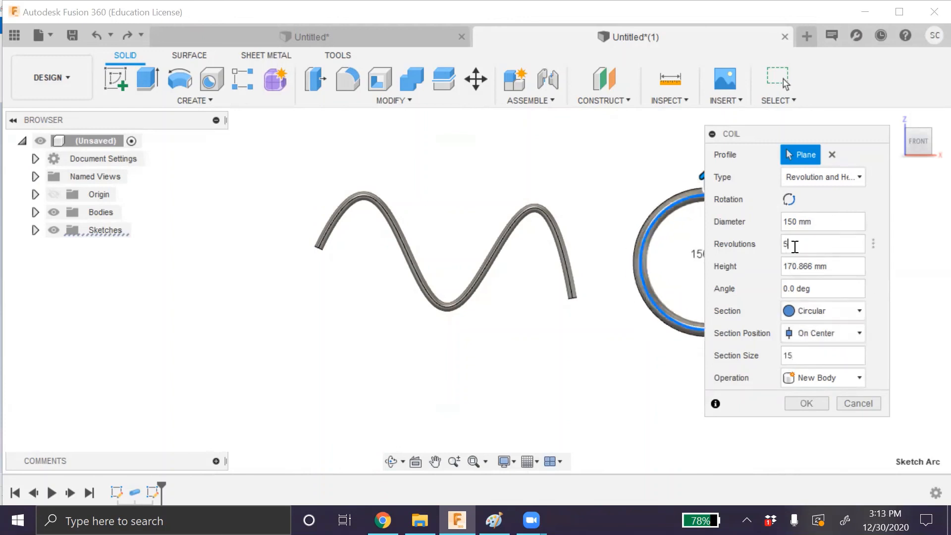
click(801, 403)
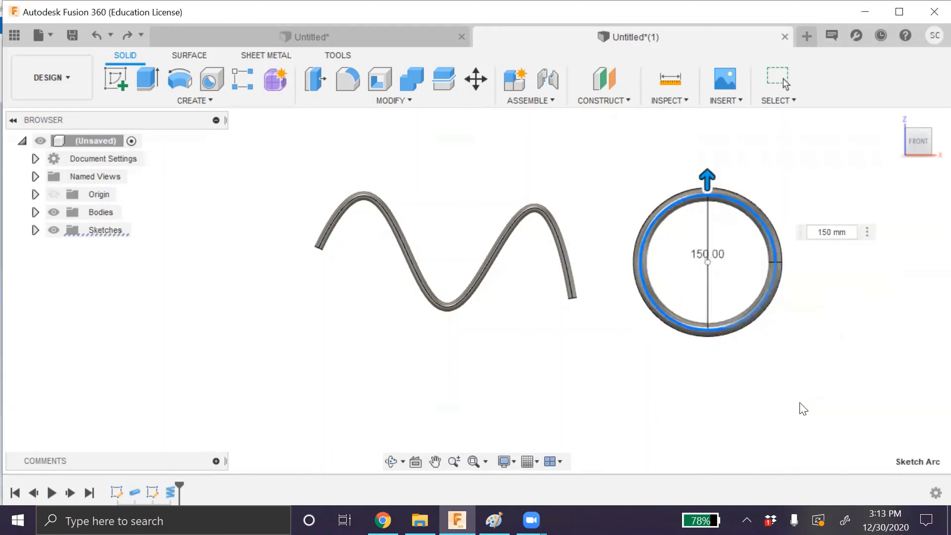
click(392, 461)
drag(408, 436, 593, 401)
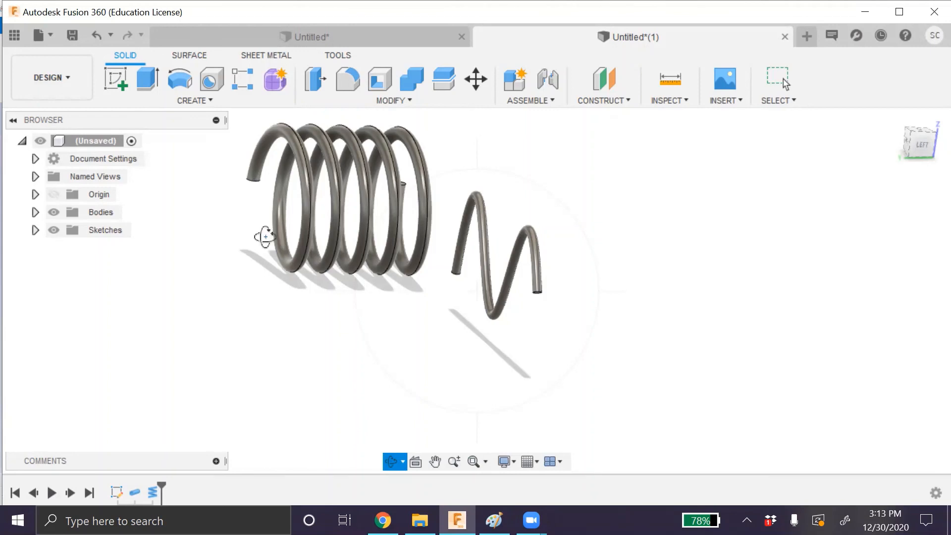
mouse_move(434, 357)
mouse_down()
mouse_move(503, 357)
mouse_move(425, 355)
mouse_up()
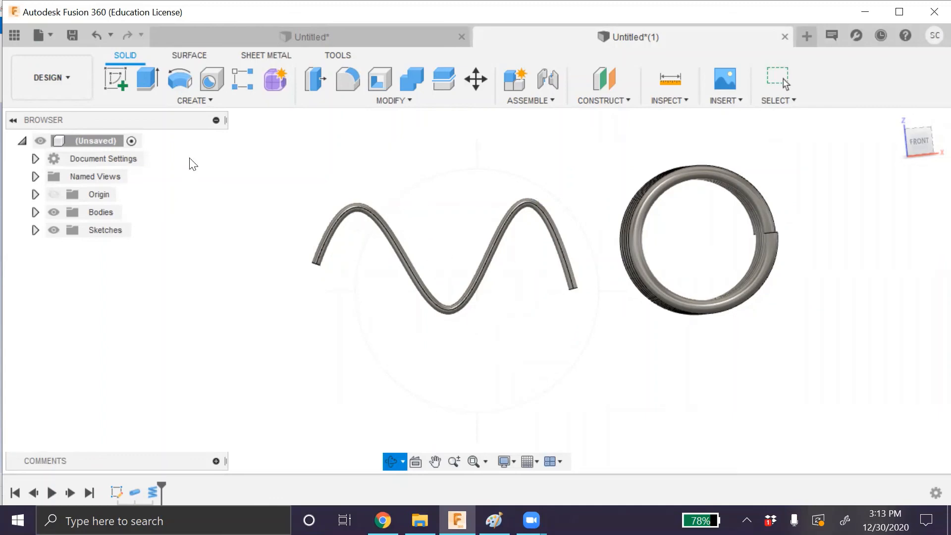
click(194, 102)
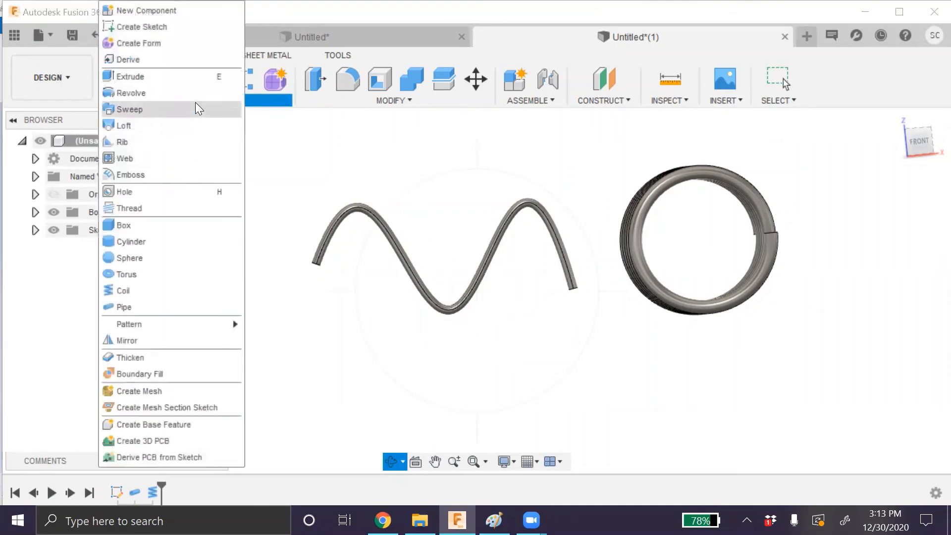